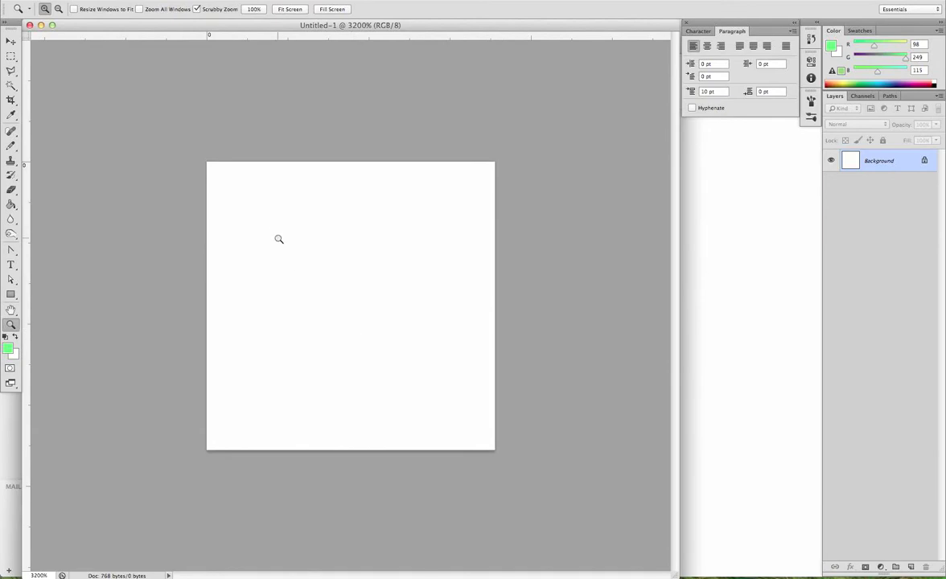
# Step: Activate the Pencil tool with a 1 px brush for pixel drawing
pyautogui.click(12, 146)
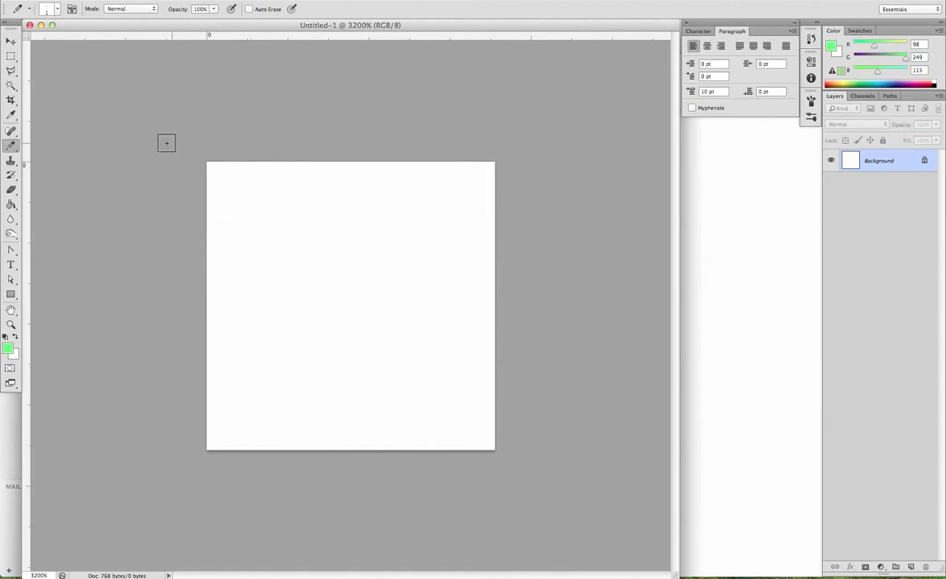
pyautogui.click(97, 1)
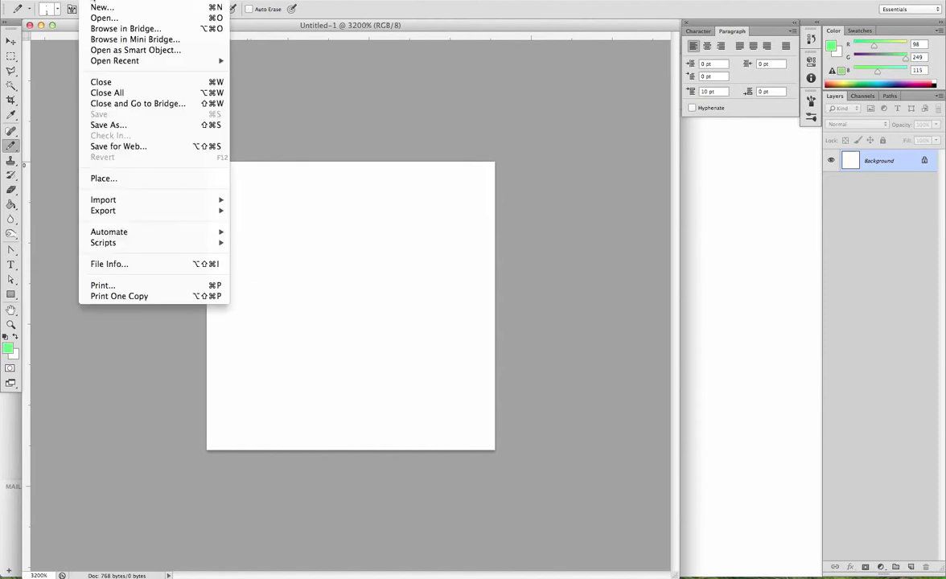
pyautogui.click(97, 8)
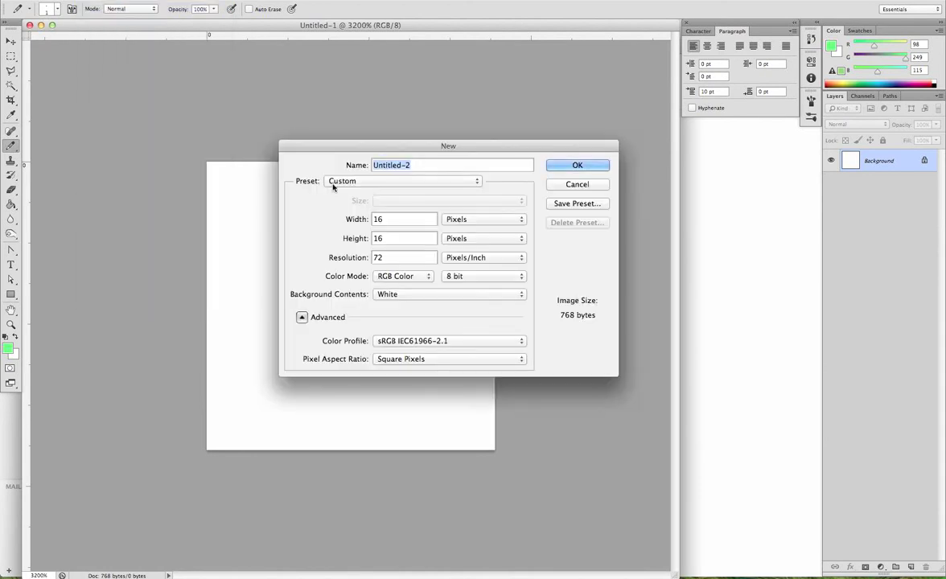
pyautogui.click(575, 186)
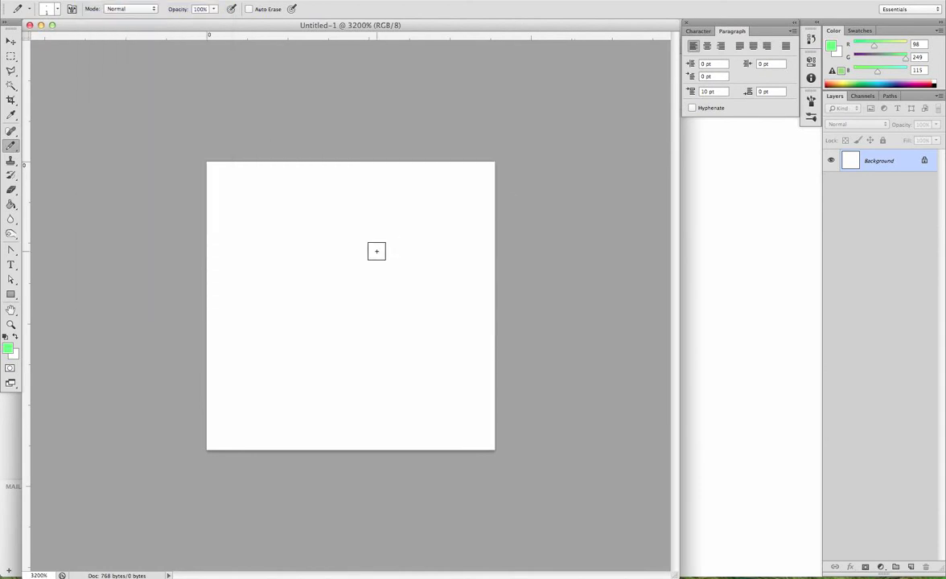
# Step: Set the foreground colour to the medium blue 218fbd
pyautogui.click(8, 348)
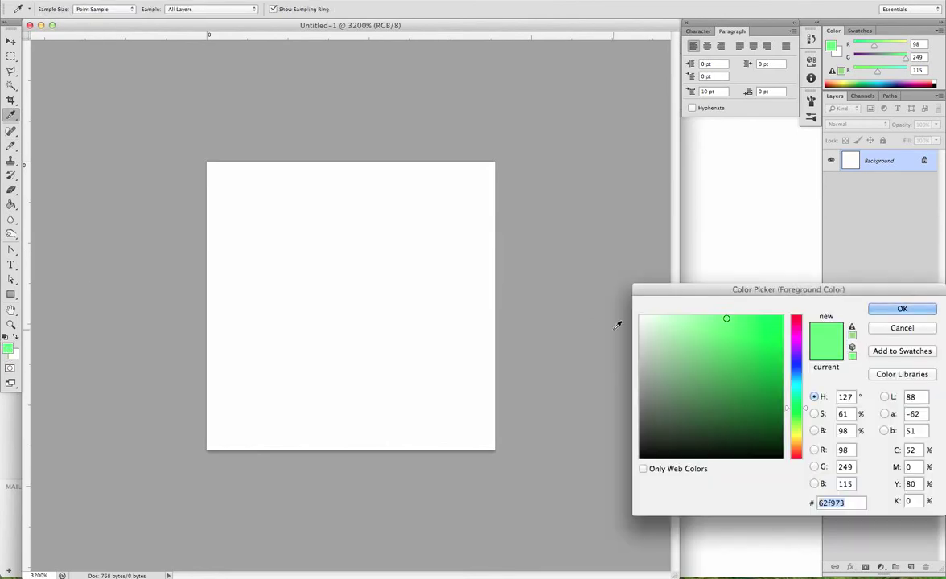
pyautogui.moveTo(796, 400); pyautogui.dragTo(798, 379)
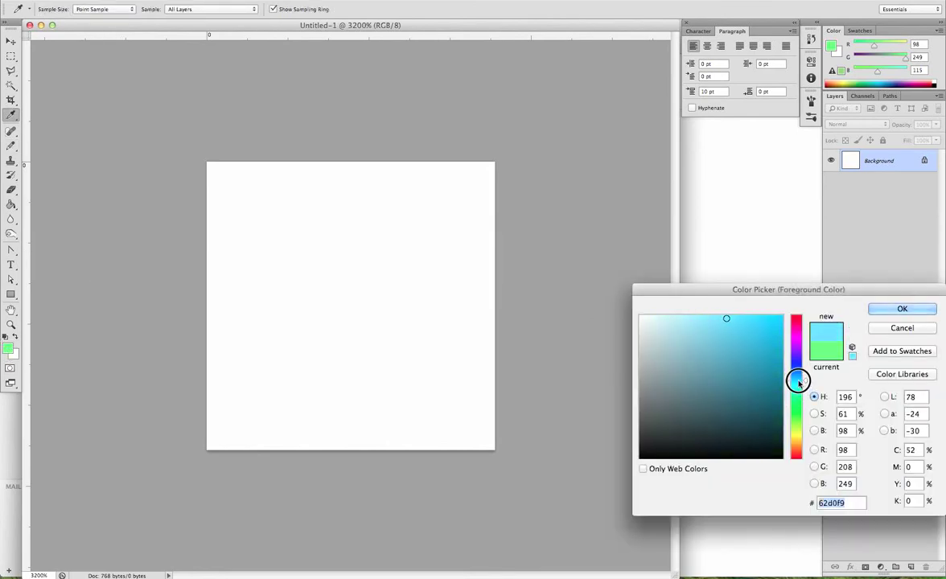
pyautogui.click(768, 337)
pyautogui.moveTo(768, 337); pyautogui.dragTo(758, 352)
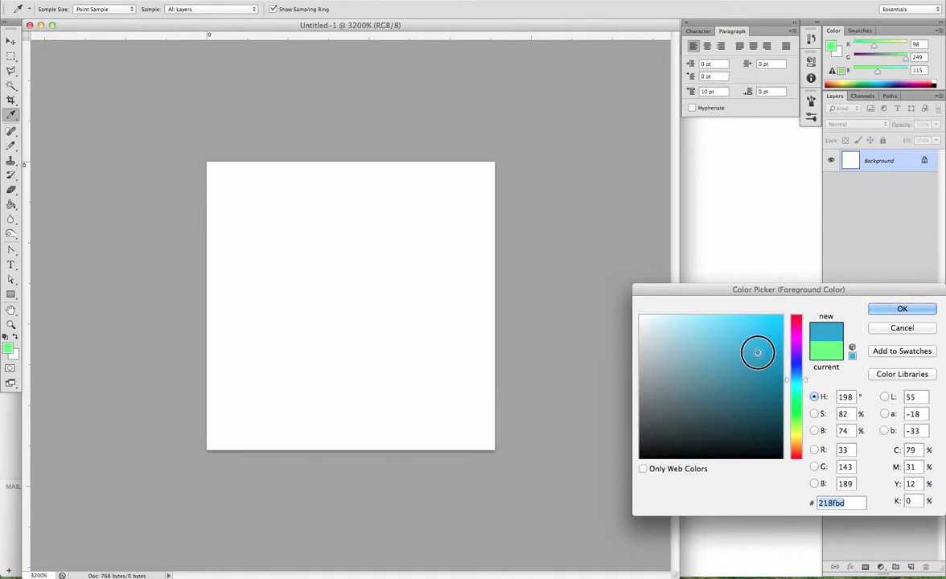
pyautogui.click(880, 313)
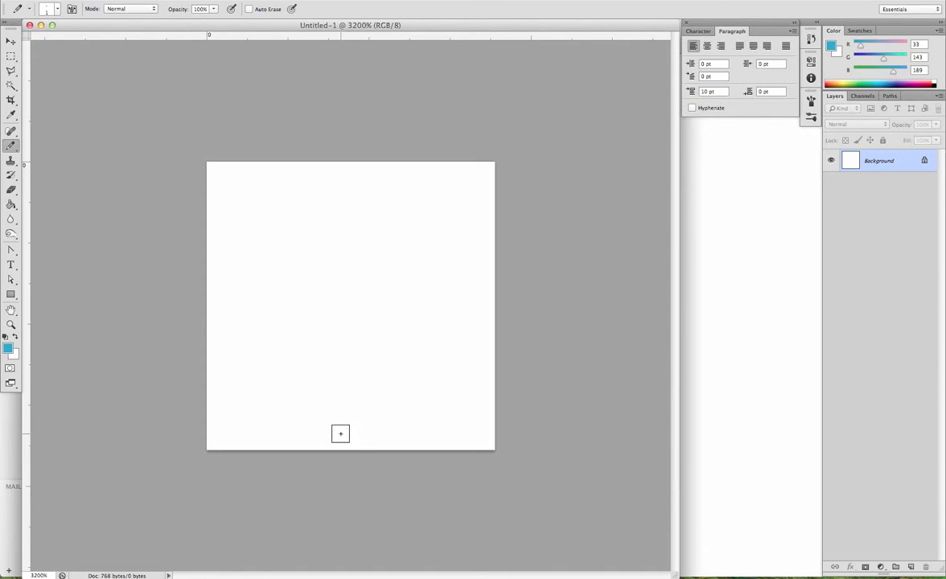
# Step: Draw a one-pixel-thick blue circle outline that fills the canvas, with a straight run of six pixels along each edge
pyautogui.moveTo(341, 438)
pyautogui.mouseDown()
pyautogui.moveTo(374, 440)
pyautogui.moveTo(310, 443)
pyautogui.moveTo(393, 440)
pyautogui.mouseUp()
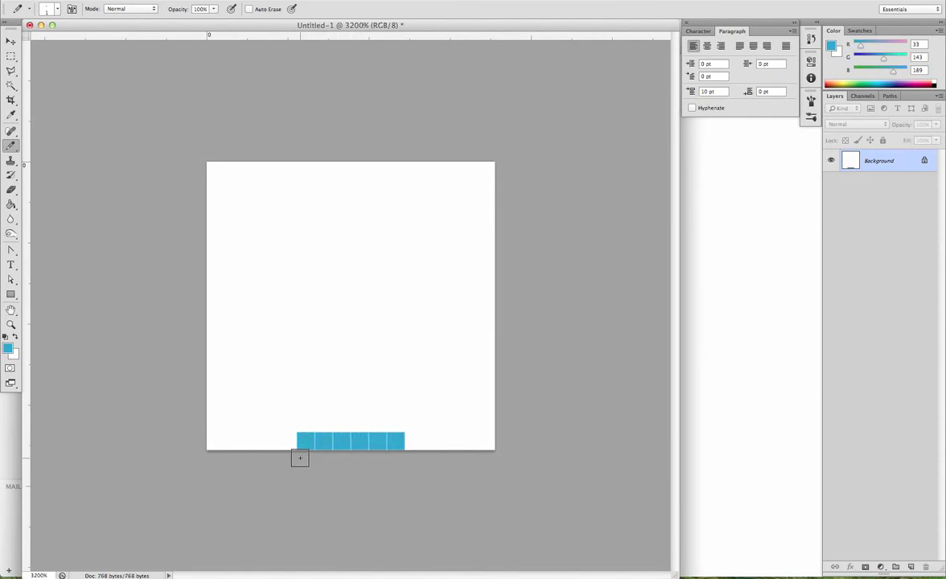
pyautogui.moveTo(284, 422); pyautogui.dragTo(277, 422)
pyautogui.click(255, 406)
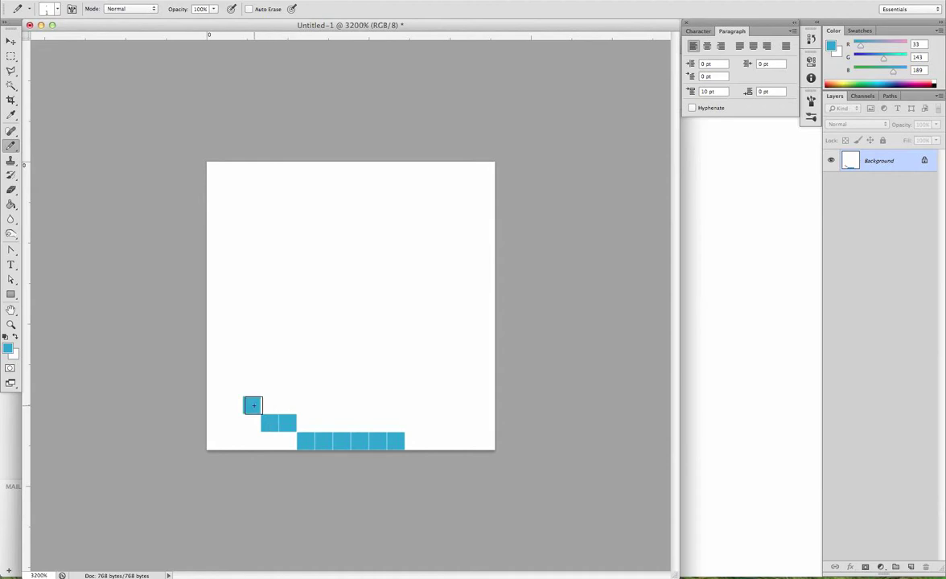
pyautogui.moveTo(234, 389)
pyautogui.mouseDown()
pyautogui.moveTo(222, 350)
pyautogui.moveTo(214, 267)
pyautogui.moveTo(252, 209)
pyautogui.moveTo(269, 188)
pyautogui.moveTo(306, 173)
pyautogui.moveTo(388, 169)
pyautogui.moveTo(460, 211)
pyautogui.moveTo(480, 255)
pyautogui.moveTo(488, 348)
pyautogui.moveTo(471, 384)
pyautogui.moveTo(413, 423)
pyautogui.mouseUp()
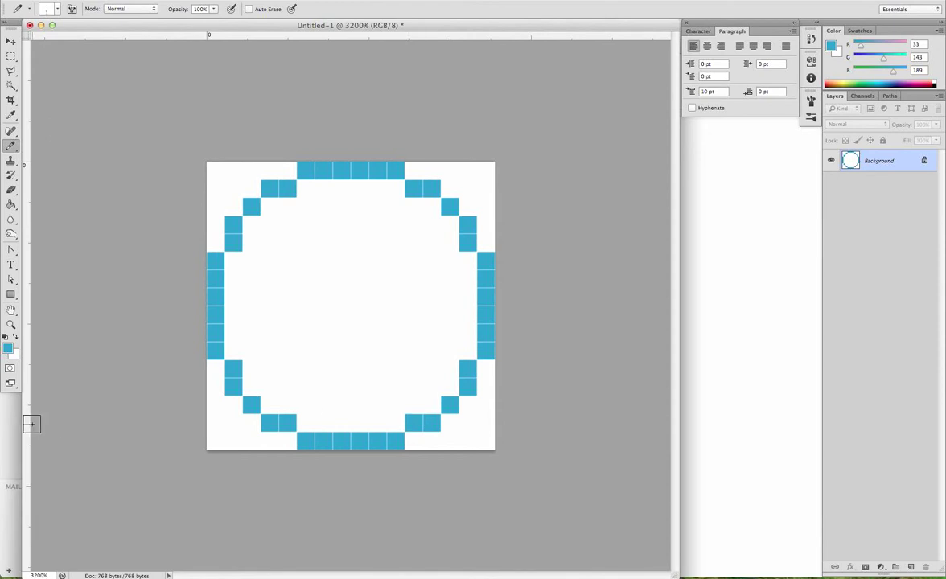
# Step: Thicken the circle to two pixels by pencilling a second row of blue pixels along the inside of the outline
pyautogui.click(10, 324)
pyautogui.keyDown('alt'); pyautogui.click(197, 416); pyautogui.keyUp('alt')
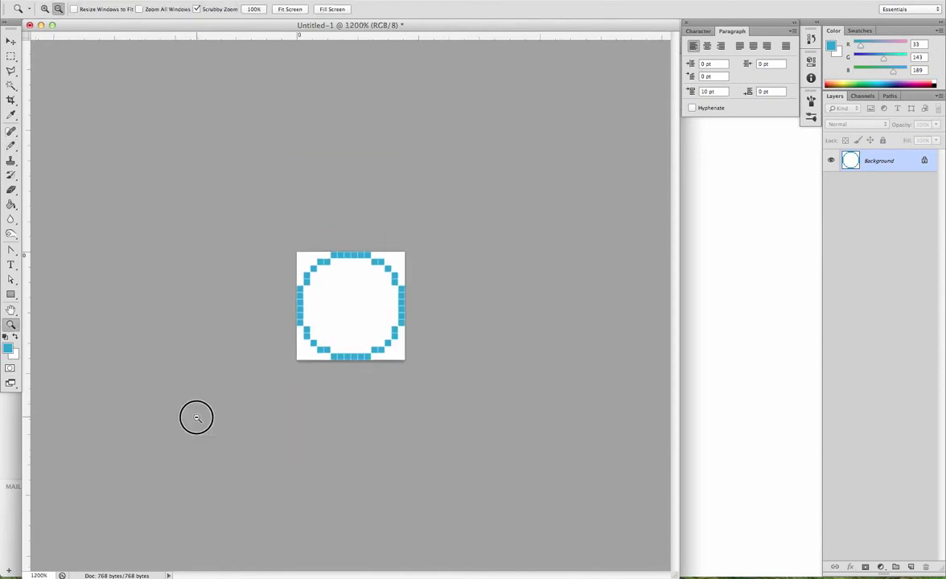
pyautogui.moveTo(196, 415); pyautogui.dragTo(196, 415)
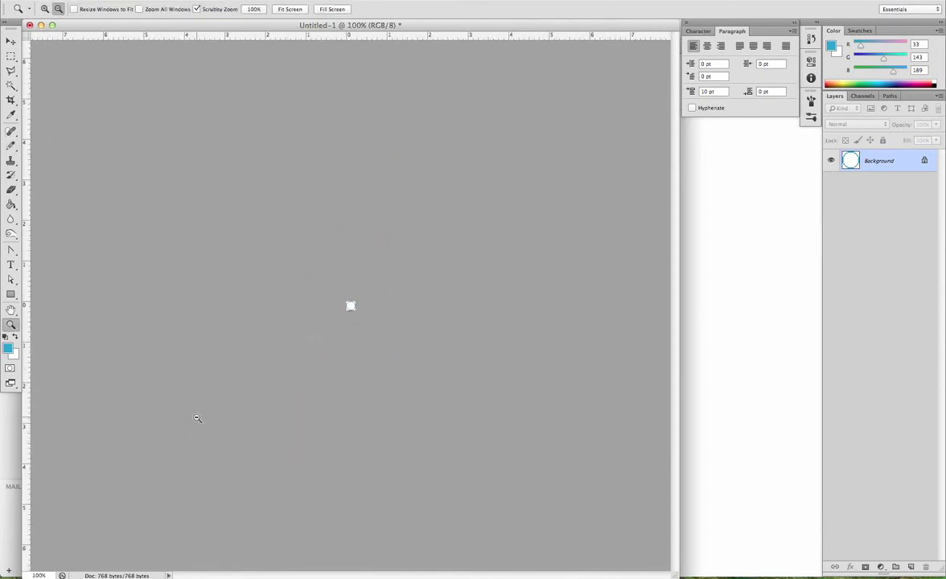
pyautogui.moveTo(358, 320); pyautogui.dragTo(360, 319)
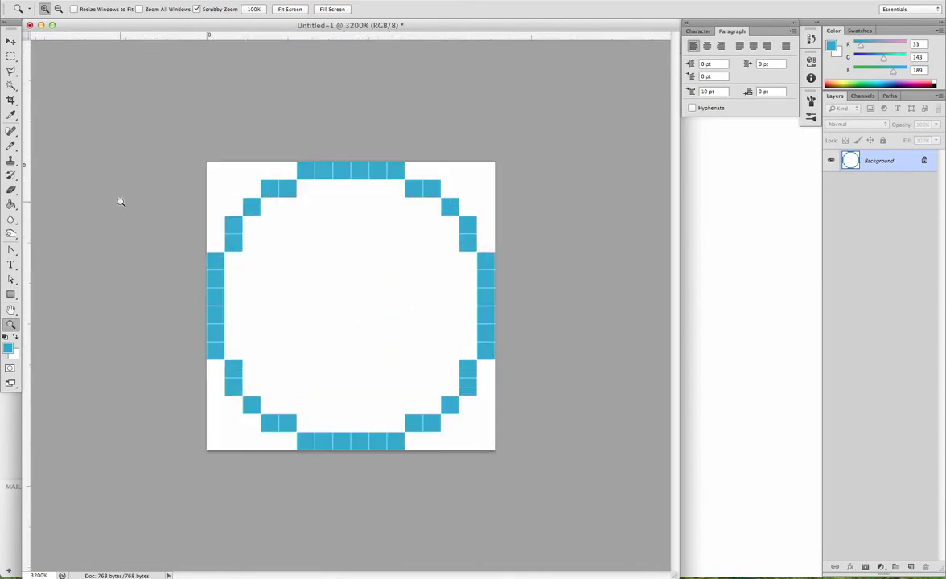
pyautogui.click(9, 148)
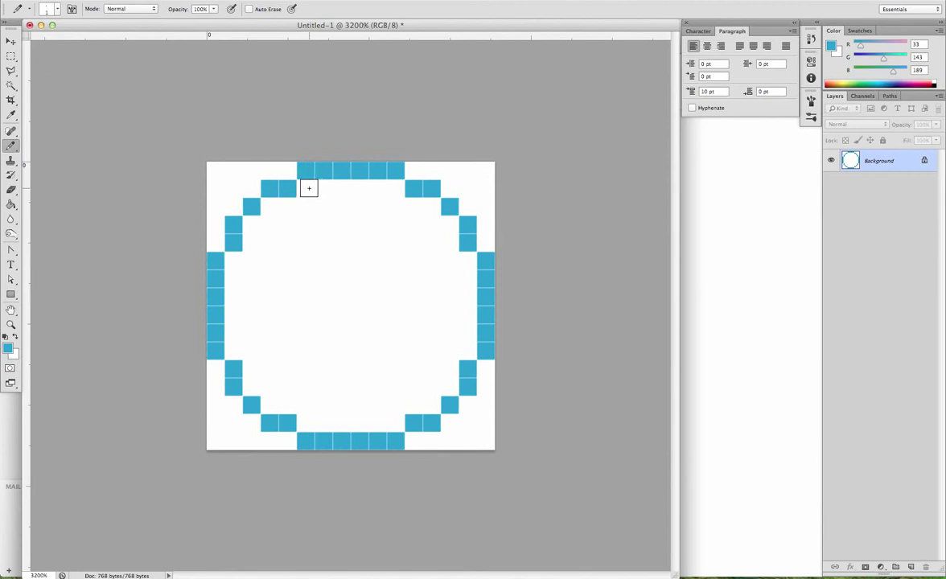
pyautogui.moveTo(310, 187)
pyautogui.mouseDown()
pyautogui.moveTo(406, 192)
pyautogui.moveTo(467, 262)
pyautogui.moveTo(470, 348)
pyautogui.moveTo(447, 384)
pyautogui.moveTo(420, 403)
pyautogui.moveTo(340, 423)
pyautogui.moveTo(309, 425)
pyautogui.moveTo(273, 408)
pyautogui.moveTo(236, 342)
pyautogui.moveTo(232, 289)
pyautogui.moveTo(233, 229)
pyautogui.moveTo(258, 202)
pyautogui.moveTo(268, 218)
pyautogui.mouseUp()
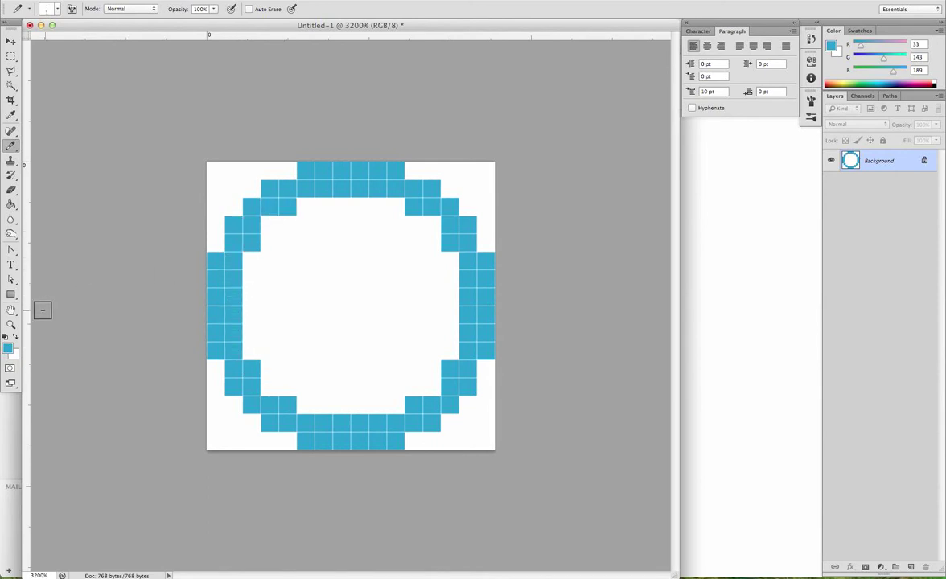
# Step: Set the foreground colour to the light blue 78d3f9 for drawing with the Pencil tool
pyautogui.click(11, 325)
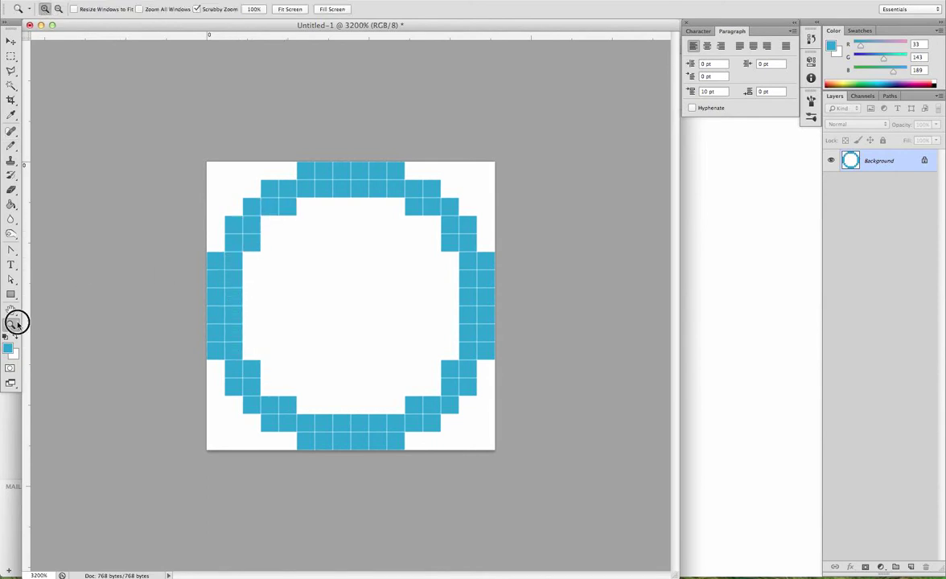
pyautogui.keyDown('alt'); pyautogui.click(401, 357); pyautogui.keyUp('alt')
pyautogui.keyDown('alt'); pyautogui.click(404, 357); pyautogui.keyUp('alt')
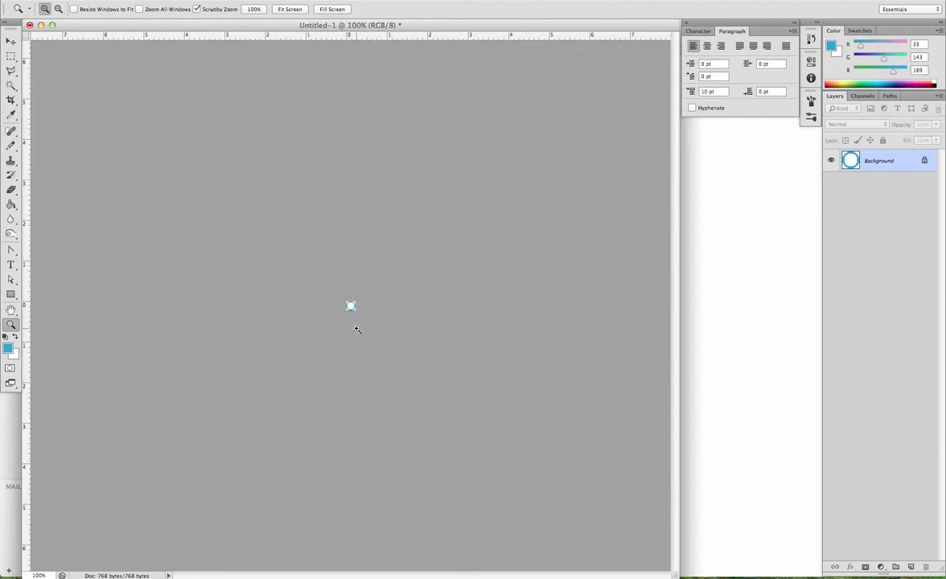
pyautogui.moveTo(351, 306); pyautogui.dragTo(353, 313)
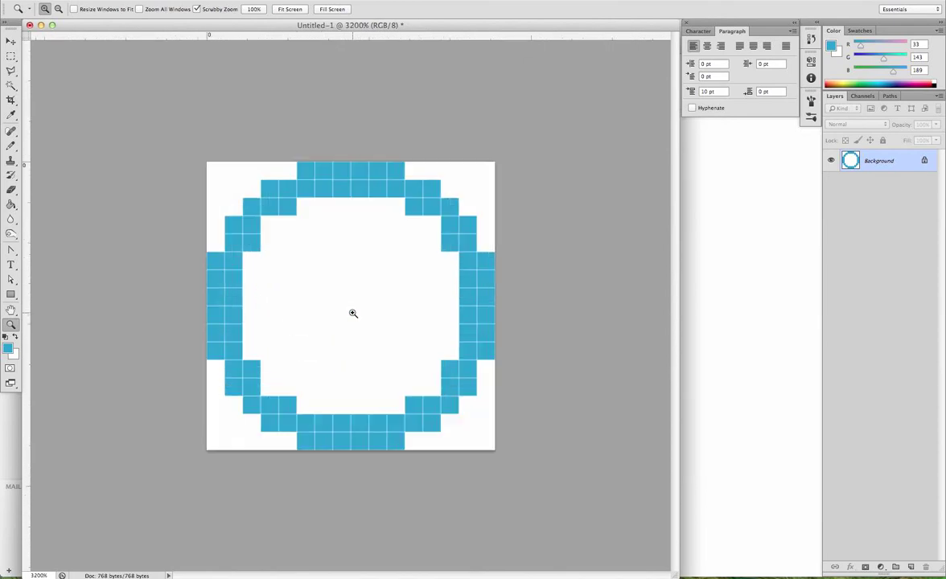
pyautogui.click(10, 145)
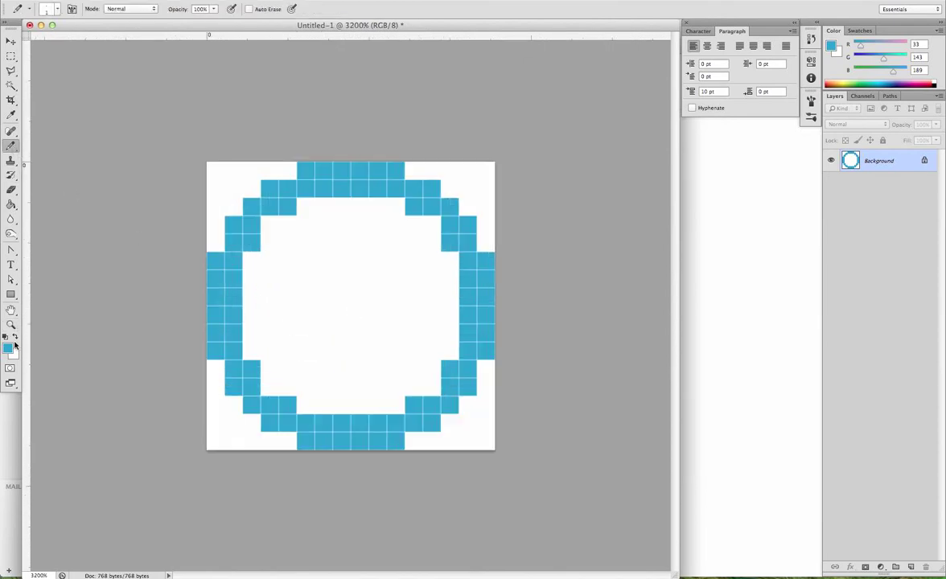
pyautogui.click(8, 347)
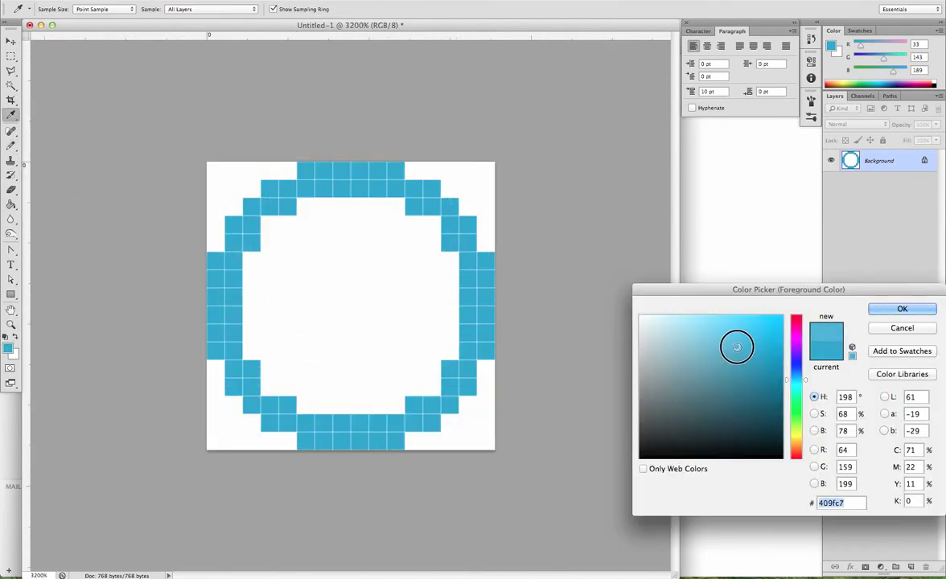
pyautogui.moveTo(737, 347); pyautogui.dragTo(718, 325)
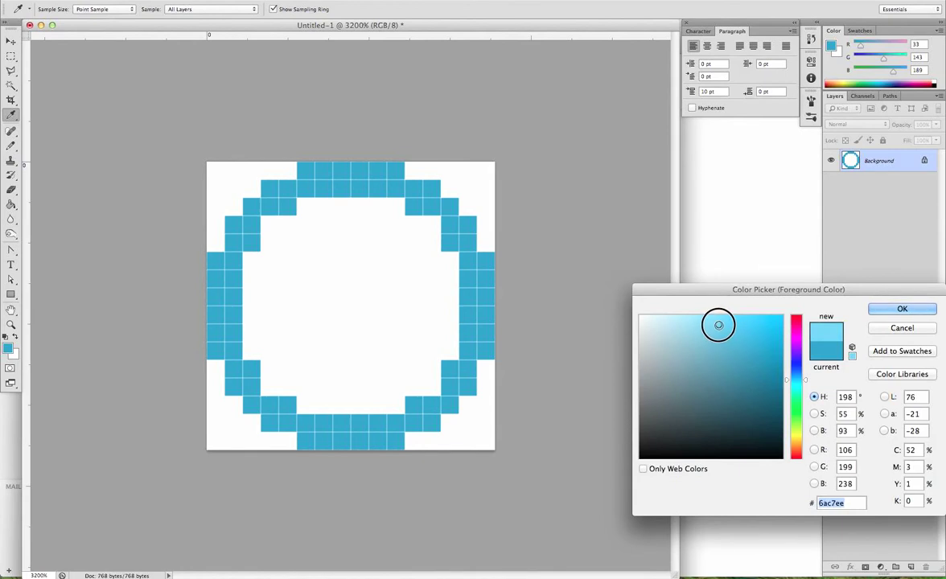
pyautogui.moveTo(719, 325); pyautogui.dragTo(713, 319)
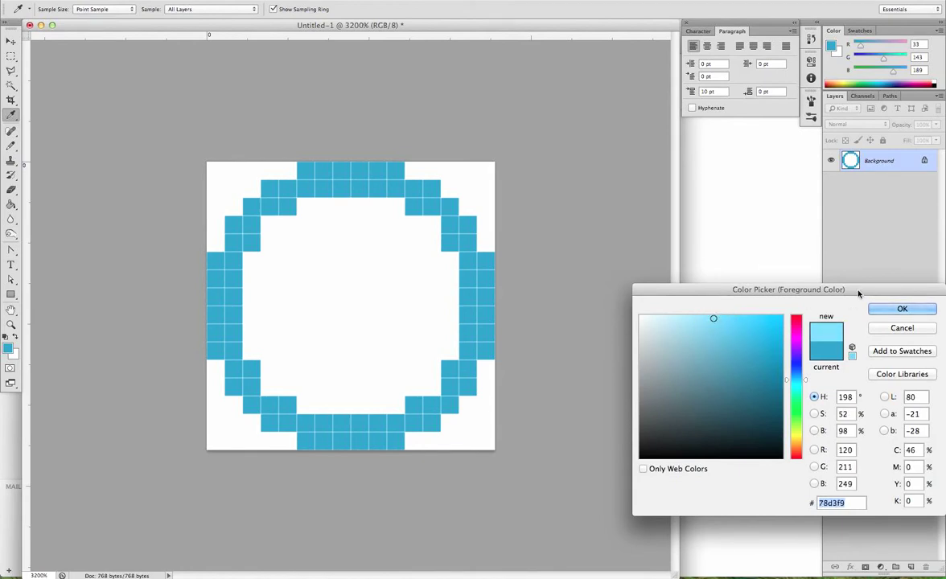
pyautogui.press('Return')
pyautogui.press('b')
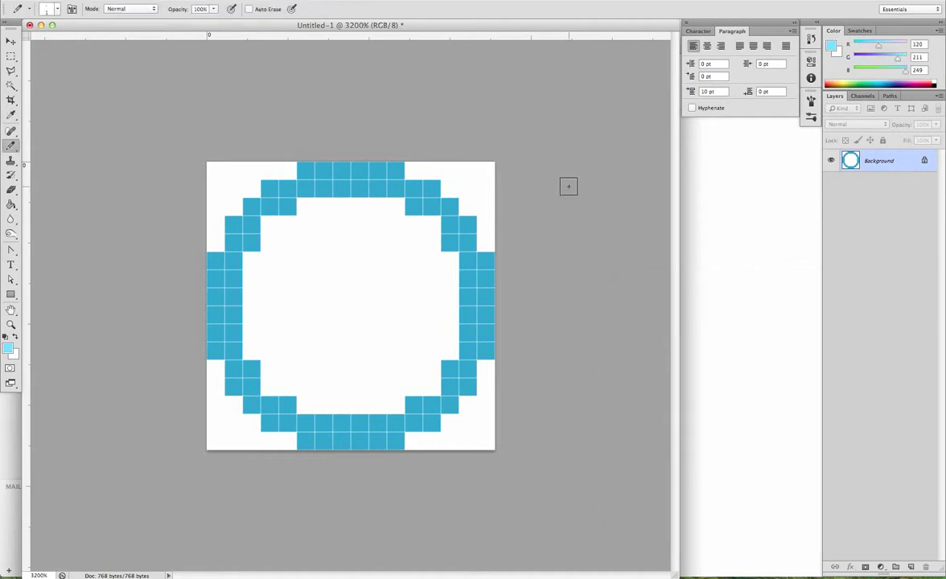
# Step: Add single light-blue pixels at the outer ends of the ring's straight edges, leaving out the lower end of the right edge
pyautogui.click(413, 171)
pyautogui.click(485, 243)
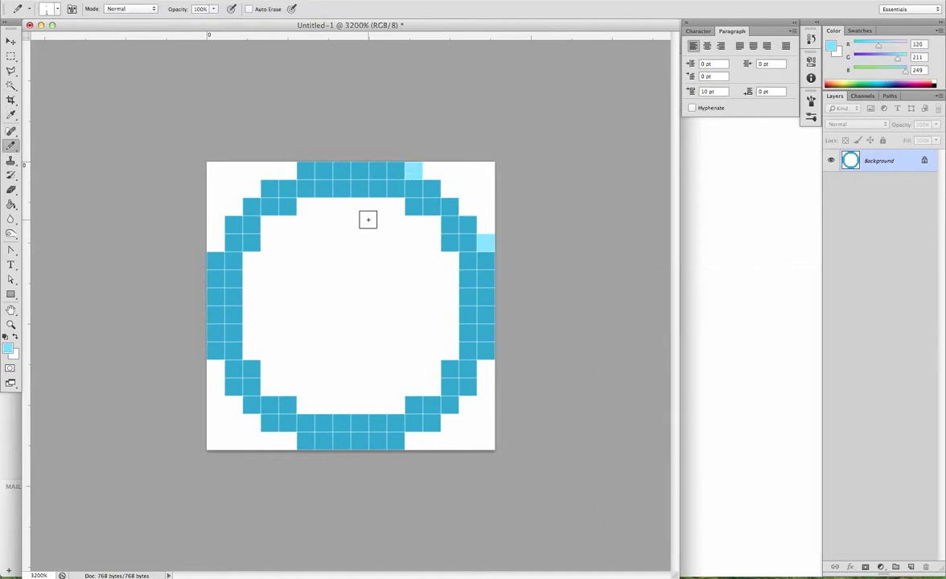
pyautogui.click(288, 171)
pyautogui.click(216, 242)
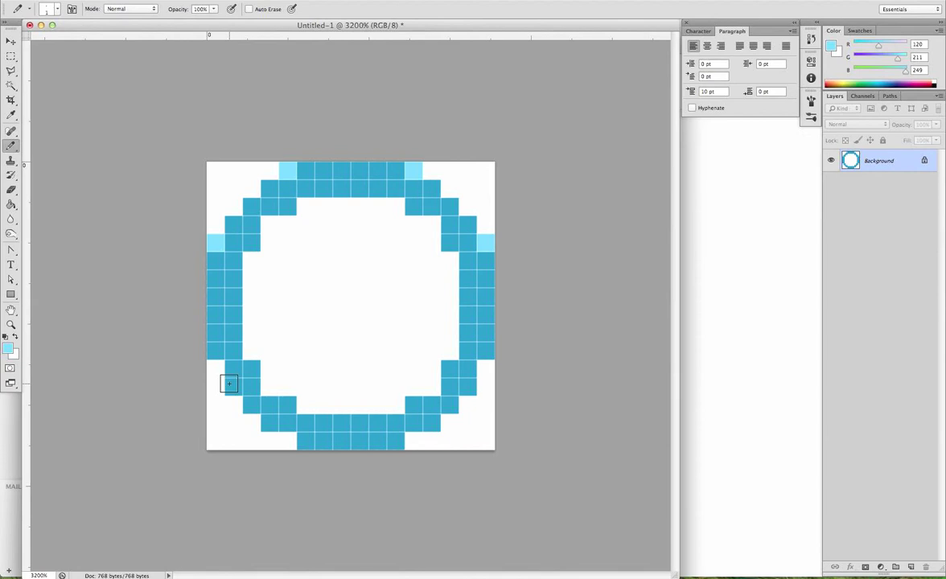
pyautogui.click(216, 367)
pyautogui.click(288, 441)
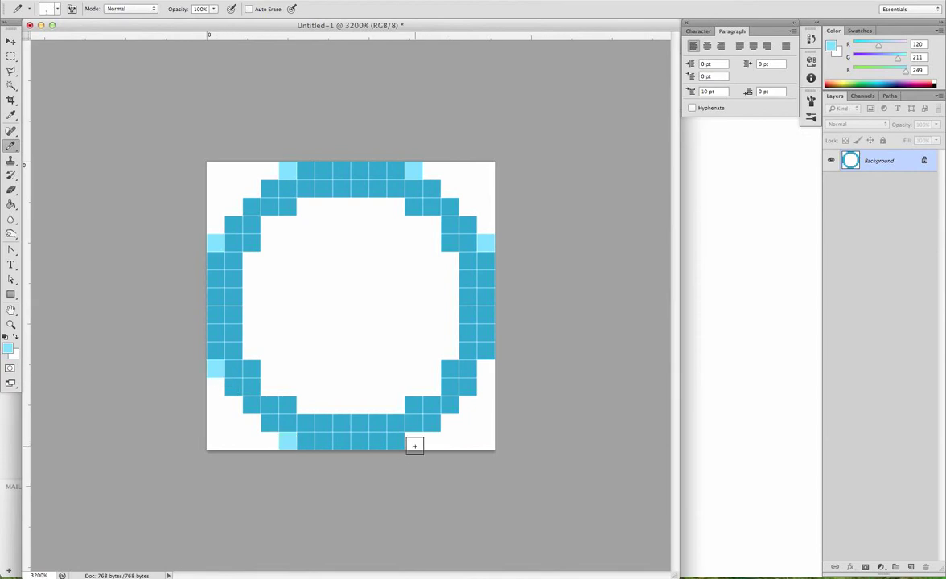
pyautogui.click(414, 442)
# Step: Add single light-blue smoothing pixels in all twelve stair-step corners along the inside of the ring
pyautogui.click(432, 387)
pyautogui.click(450, 352)
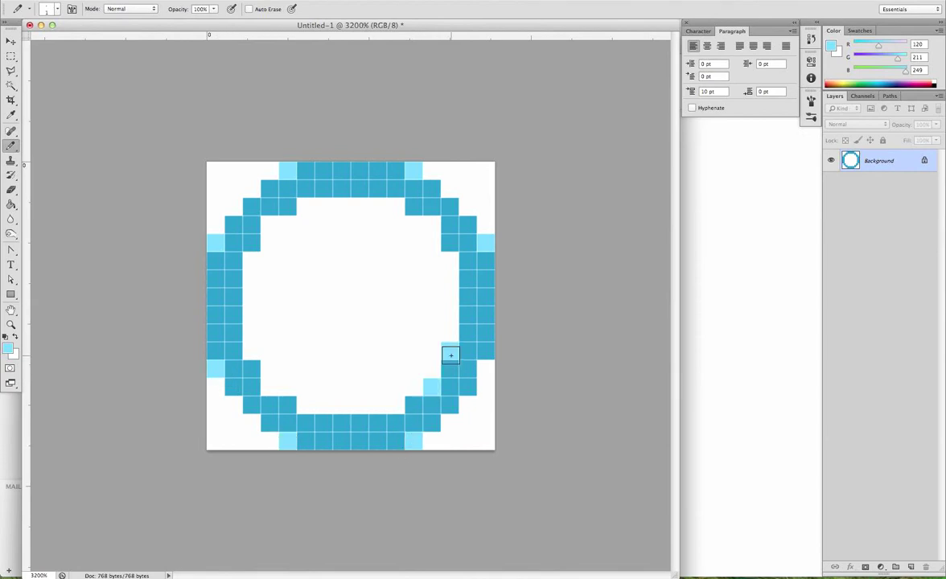
pyautogui.click(395, 405)
pyautogui.click(306, 403)
pyautogui.click(270, 388)
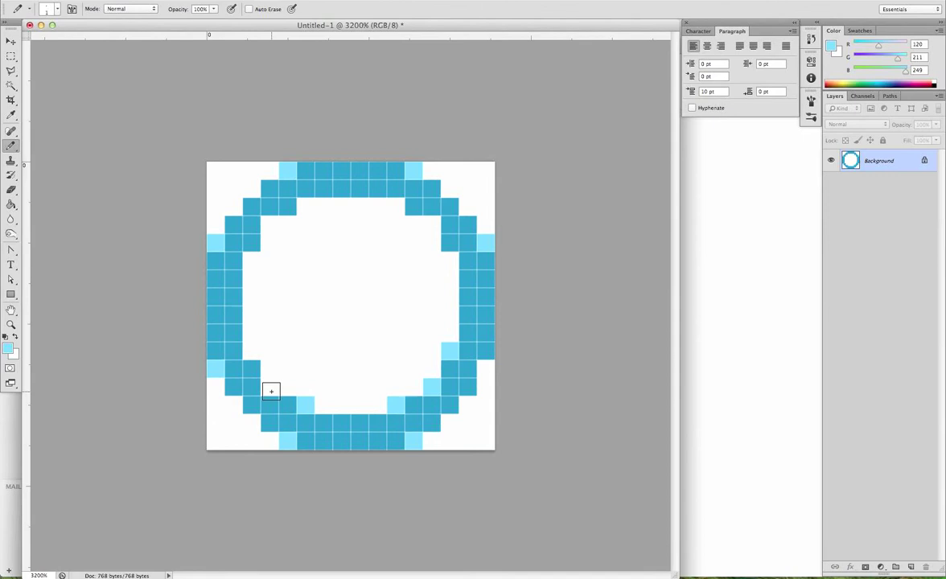
pyautogui.click(254, 351)
pyautogui.click(253, 262)
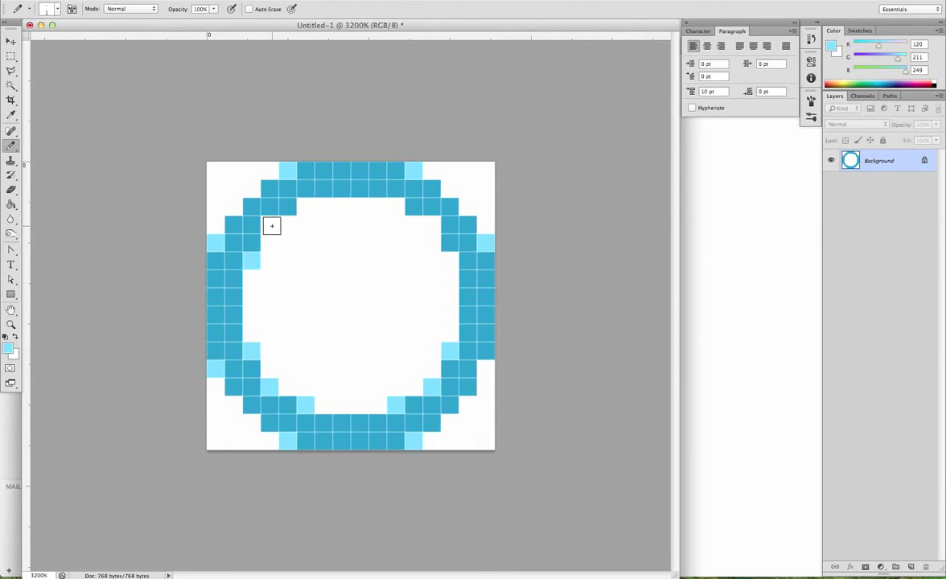
pyautogui.click(271, 226)
pyautogui.click(307, 208)
pyautogui.click(391, 208)
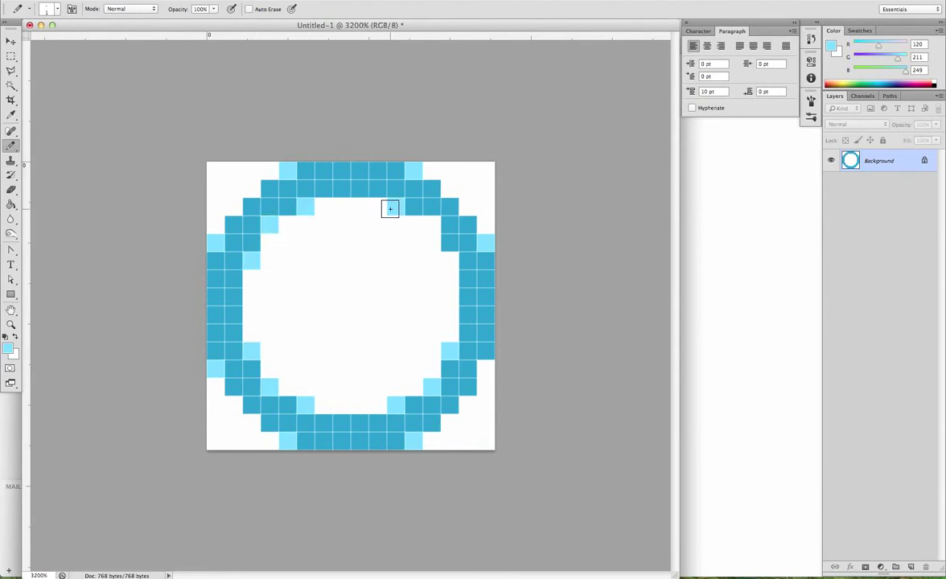
pyautogui.click(433, 224)
pyautogui.click(447, 260)
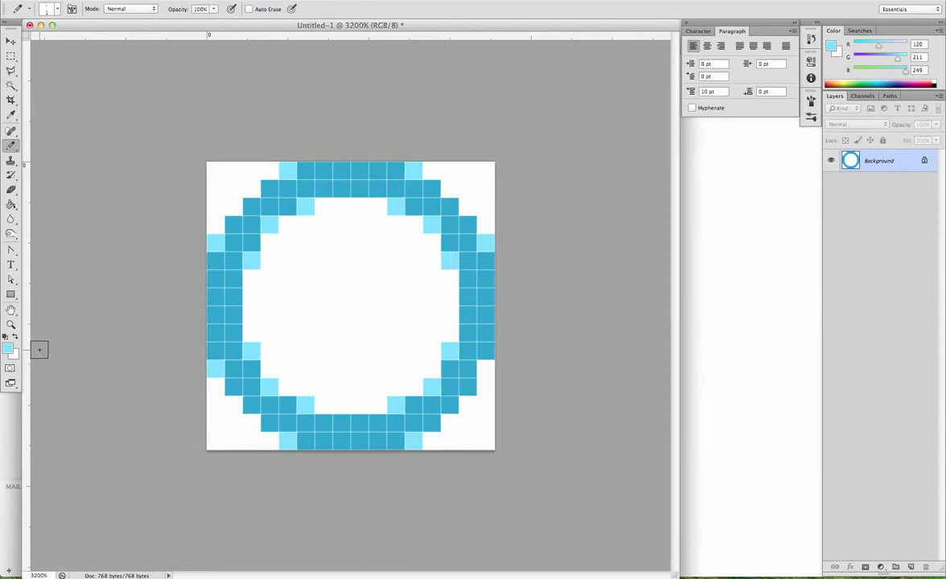
# Step: Examine the smoothed ring at its actual size of 100%
pyautogui.click(11, 324)
pyautogui.keyDown('alt'); pyautogui.click(233, 367); pyautogui.keyUp('alt')
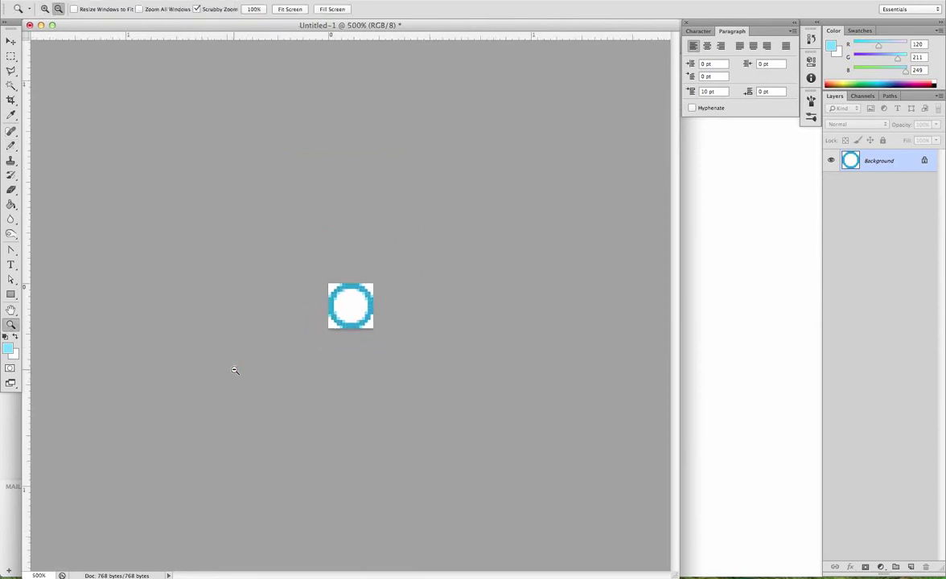
pyautogui.keyDown('alt'); pyautogui.click(234, 370); pyautogui.keyUp('alt')
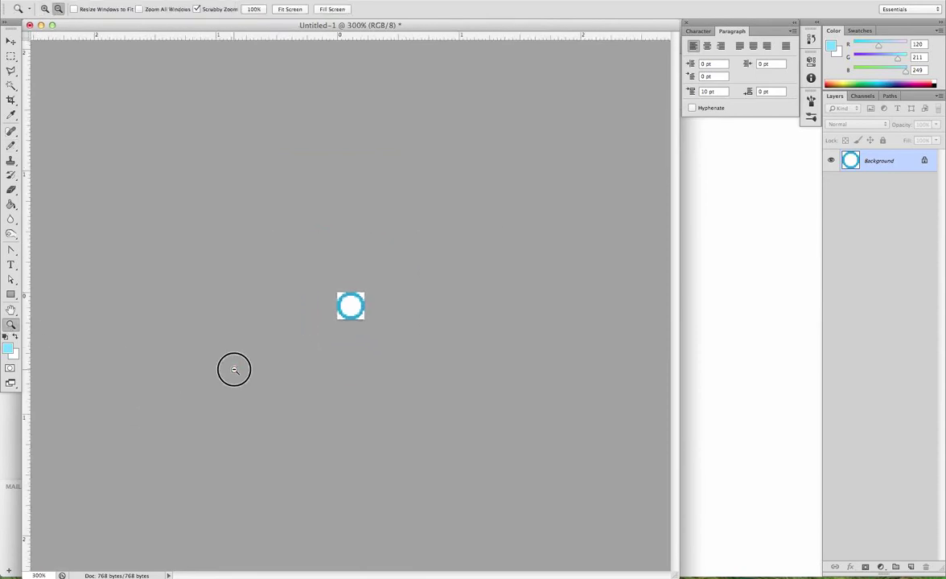
pyautogui.click(345, 315)
pyautogui.keyDown('alt'); pyautogui.click(348, 313); pyautogui.keyUp('alt')
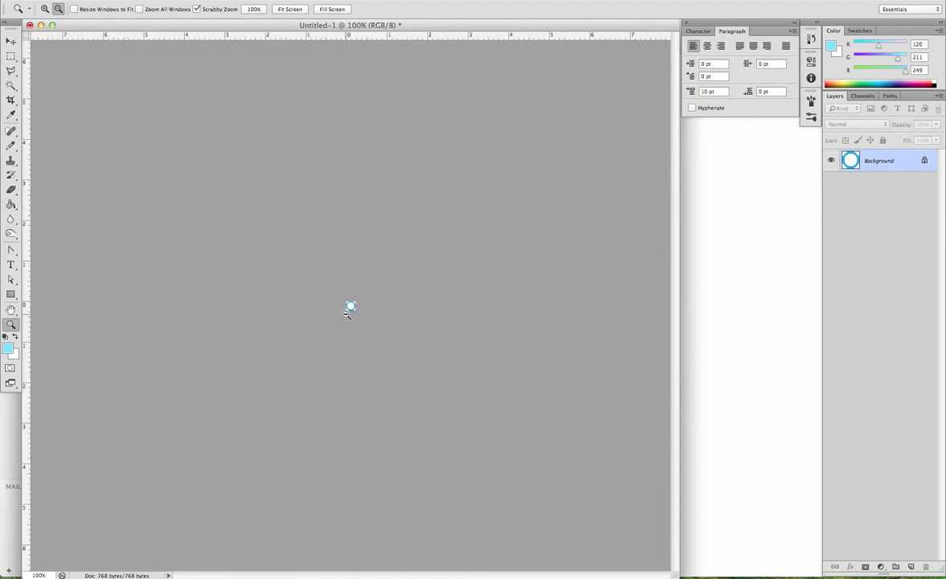
# Step: Repaint the middle smoothing pixel of each of the ring's four inner corners in a slightly darker blue, RGB 93, 189, 229
pyautogui.click(10, 147)
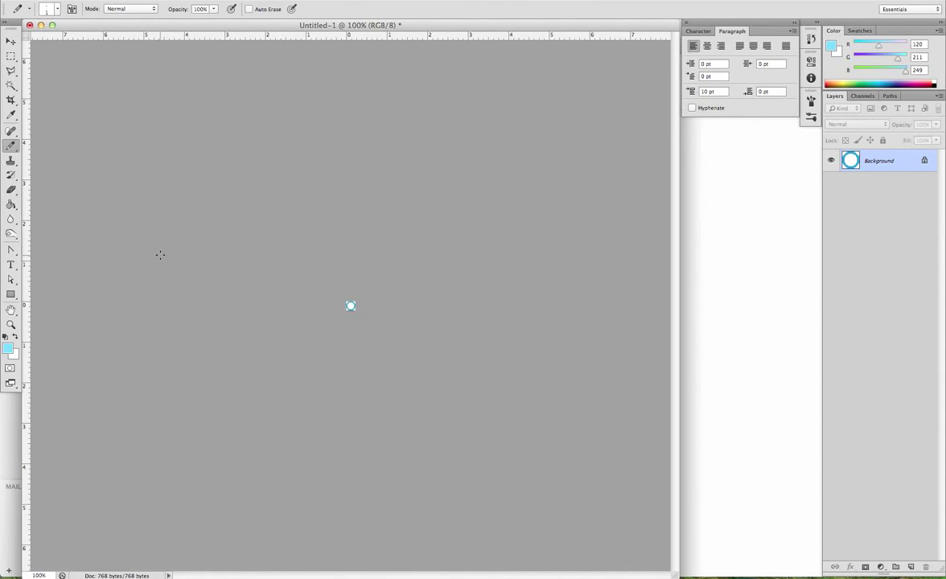
pyautogui.click(10, 324)
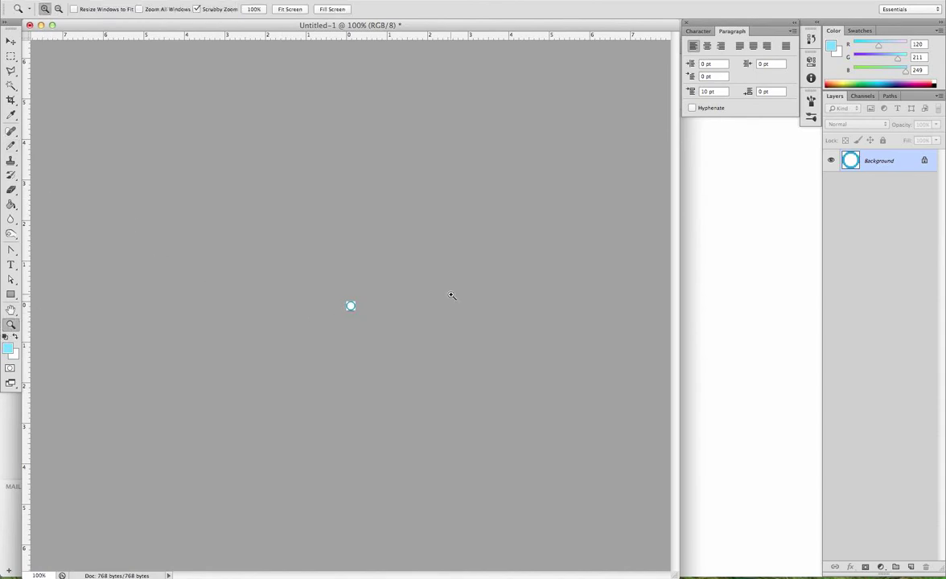
pyautogui.moveTo(351, 306); pyautogui.dragTo(373, 308)
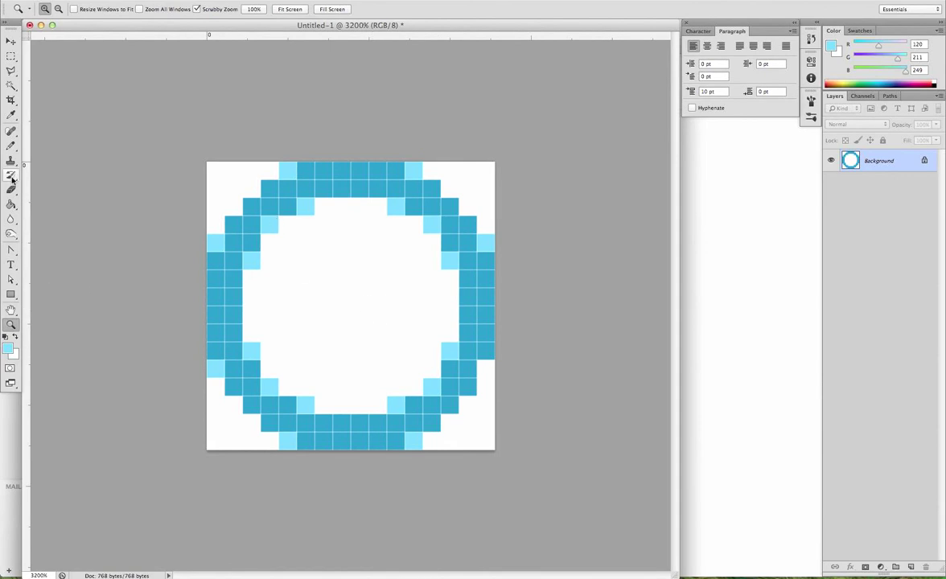
pyautogui.click(10, 115)
pyautogui.click(7, 348)
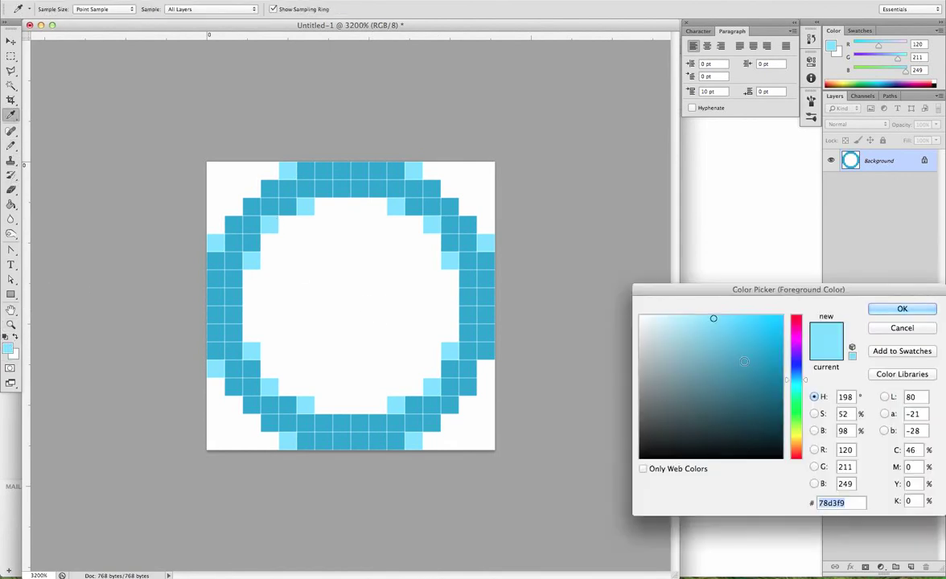
pyautogui.click(724, 328)
pyautogui.click(902, 309)
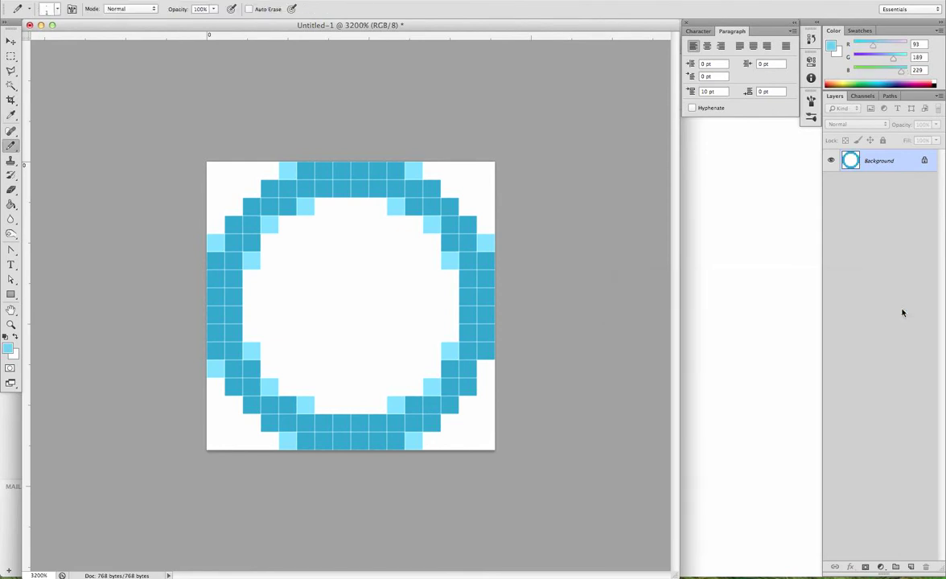
pyautogui.click(272, 232)
pyautogui.click(267, 388)
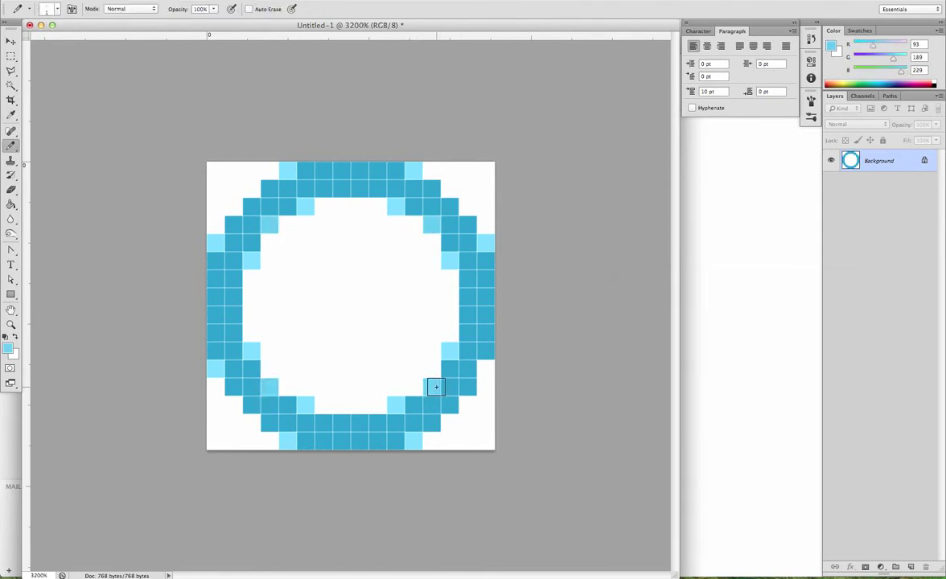
# Step: Check the ring at 100%, and sample its main blue, RGB 33, 143, 189, as the Pencil's foreground colour
pyautogui.click(10, 324)
pyautogui.keyDown('alt'); pyautogui.click(161, 360); pyautogui.keyUp('alt')
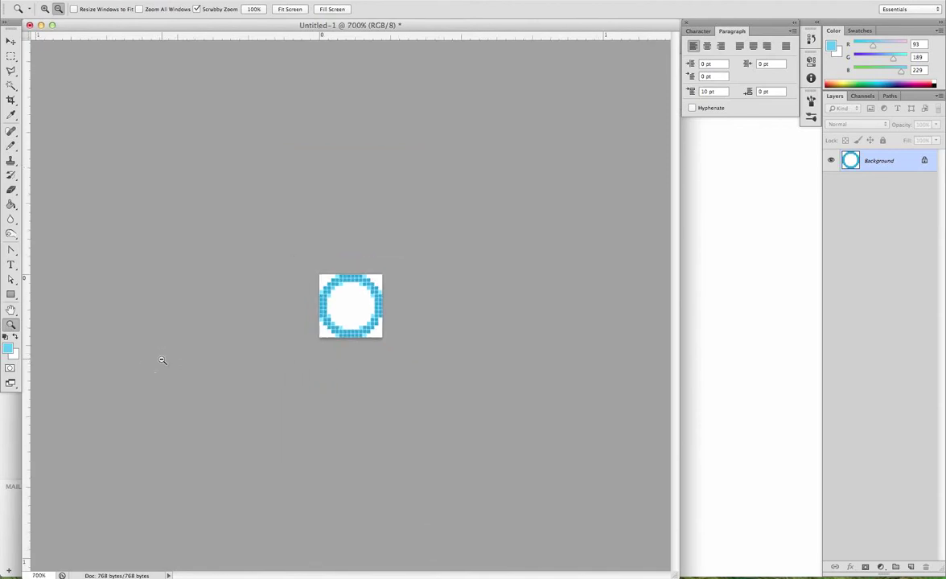
pyautogui.keyDown('alt'); pyautogui.click(161, 359); pyautogui.keyUp('alt')
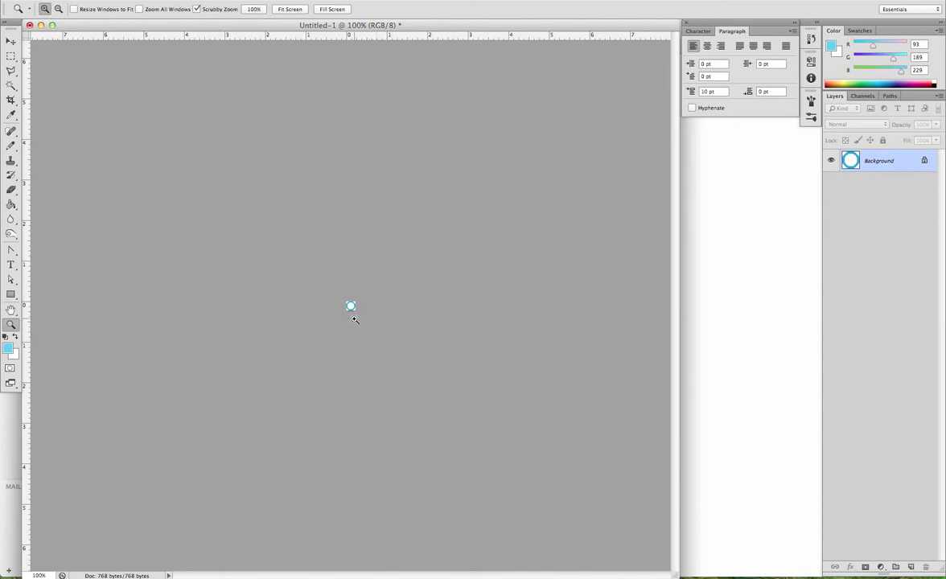
pyautogui.moveTo(353, 320); pyautogui.dragTo(354, 319)
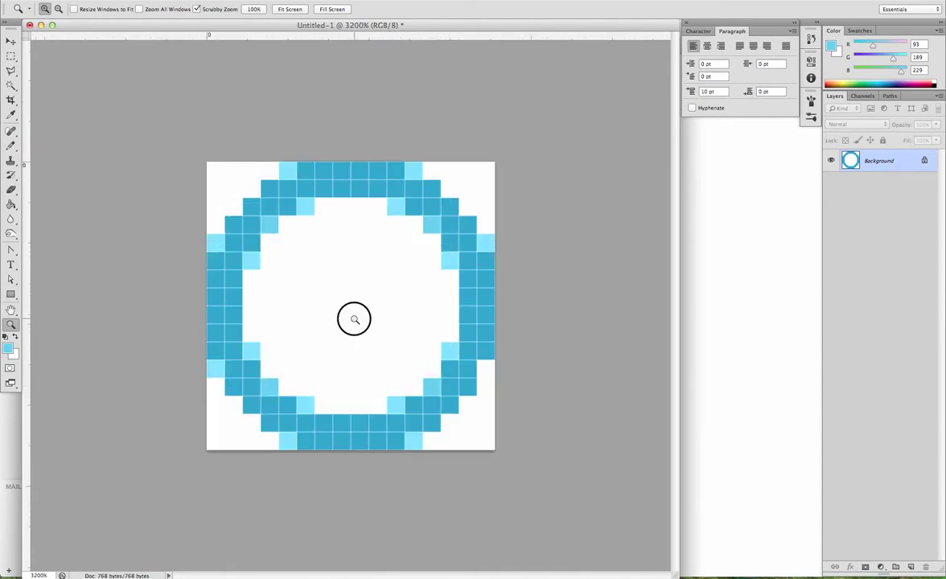
pyautogui.click(12, 147)
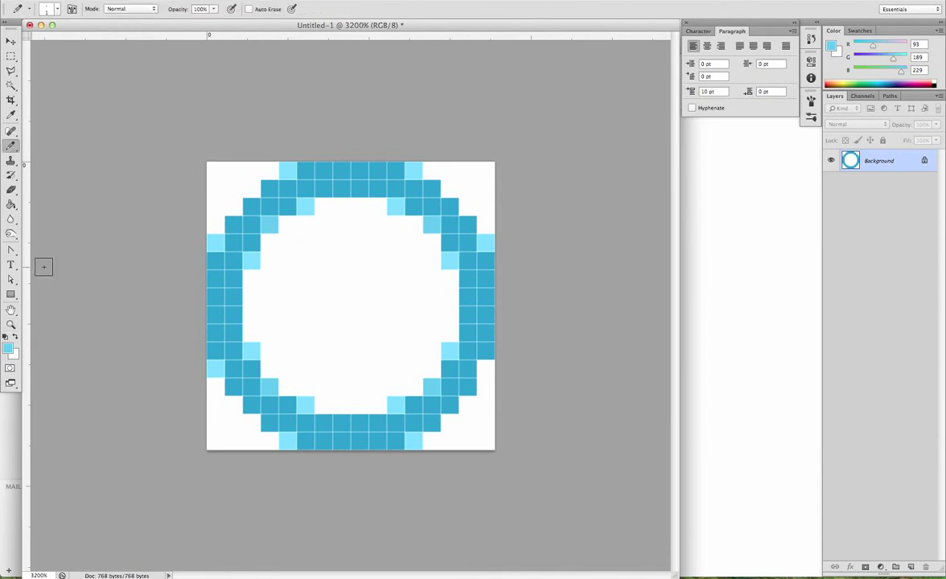
pyautogui.keyDown('alt'); pyautogui.click(476, 304); pyautogui.keyUp('alt')
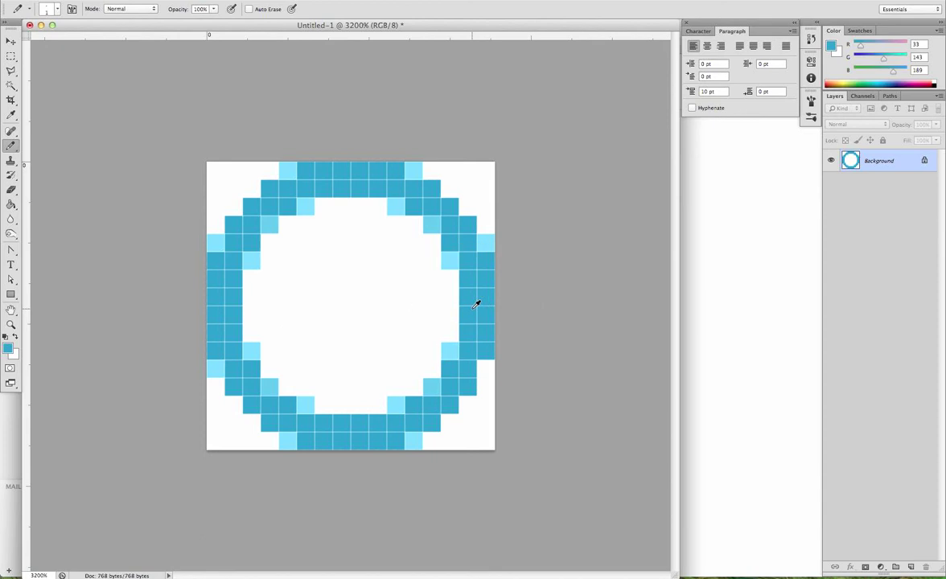
pyautogui.keyDown('alt'); pyautogui.click(475, 304); pyautogui.keyUp('alt')
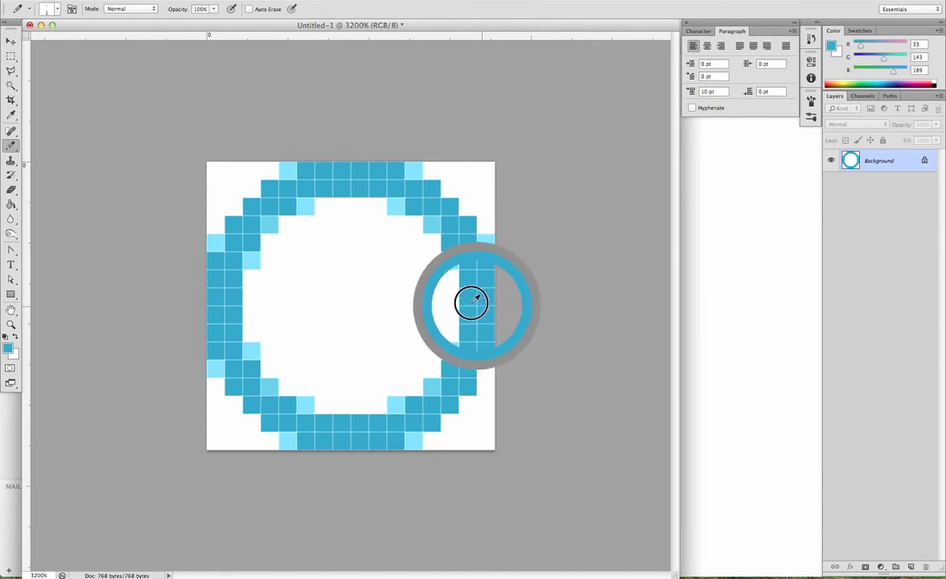
pyautogui.moveTo(477, 309); pyautogui.dragTo(468, 311)
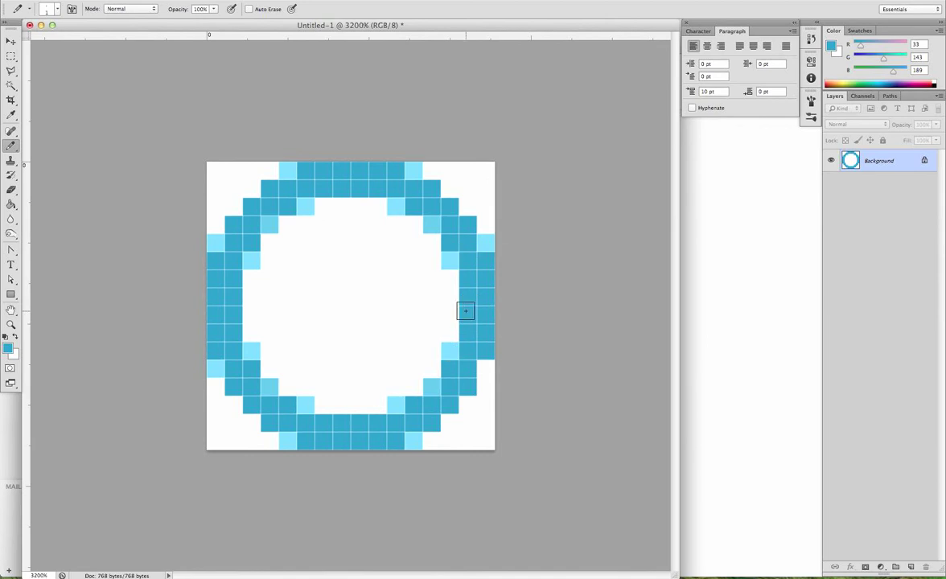
# Step: Draw a filled dark-blue shape 3 pixels wide and 4 high without corner pixels, inside the ring one pixel from its right edge
pyautogui.click(428, 309)
pyautogui.click(427, 300)
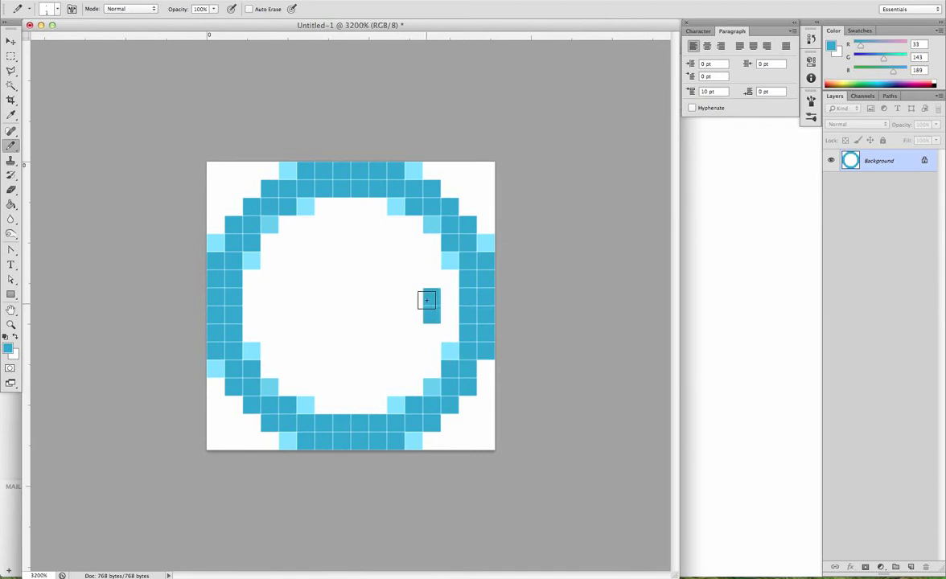
pyautogui.click(414, 279)
pyautogui.click(414, 297)
pyautogui.click(414, 314)
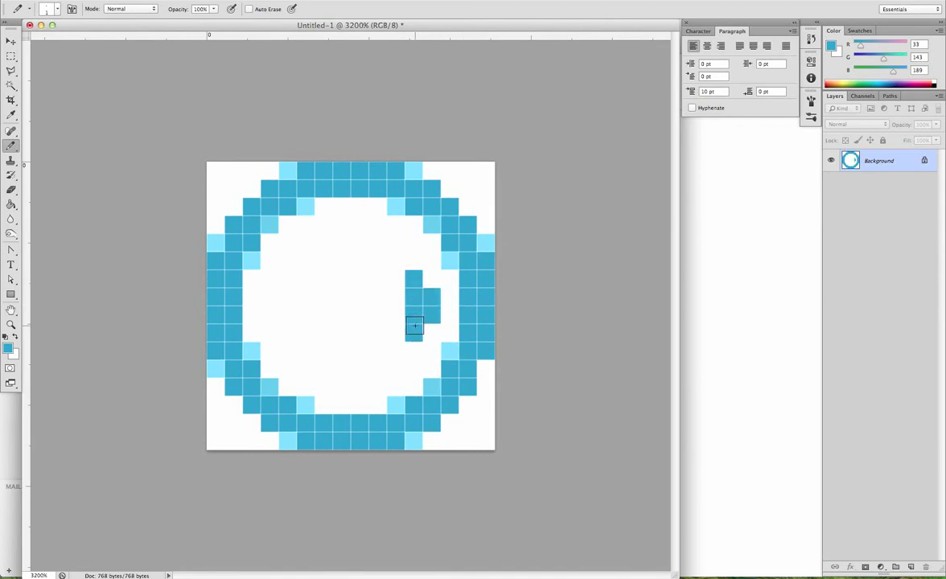
pyautogui.click(396, 314)
pyautogui.click(396, 296)
pyautogui.click(414, 332)
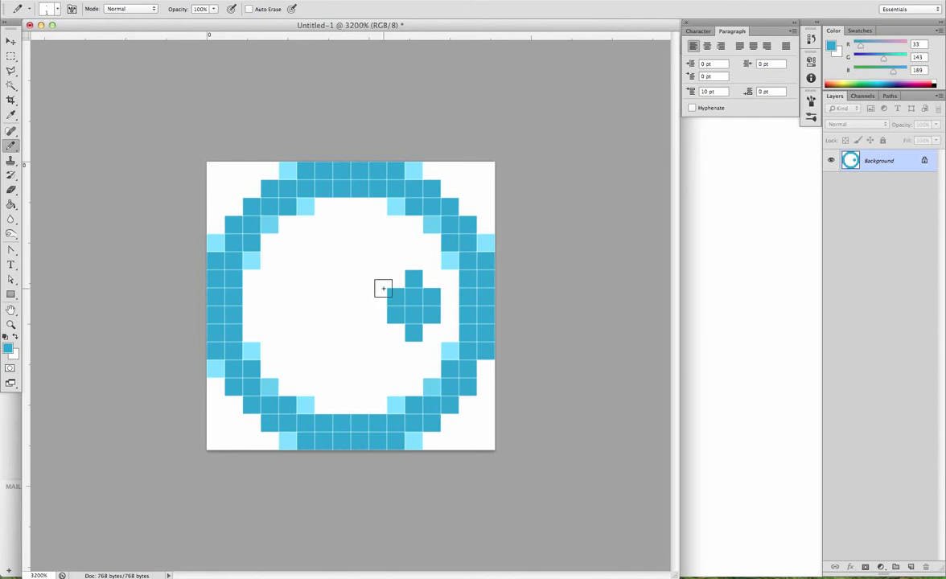
# Step: Draw a larger filled dark-blue shape 3 pixels wide and 6 high without corner pixels, one column left of the small shape
pyautogui.click(359, 315)
pyautogui.click(359, 299)
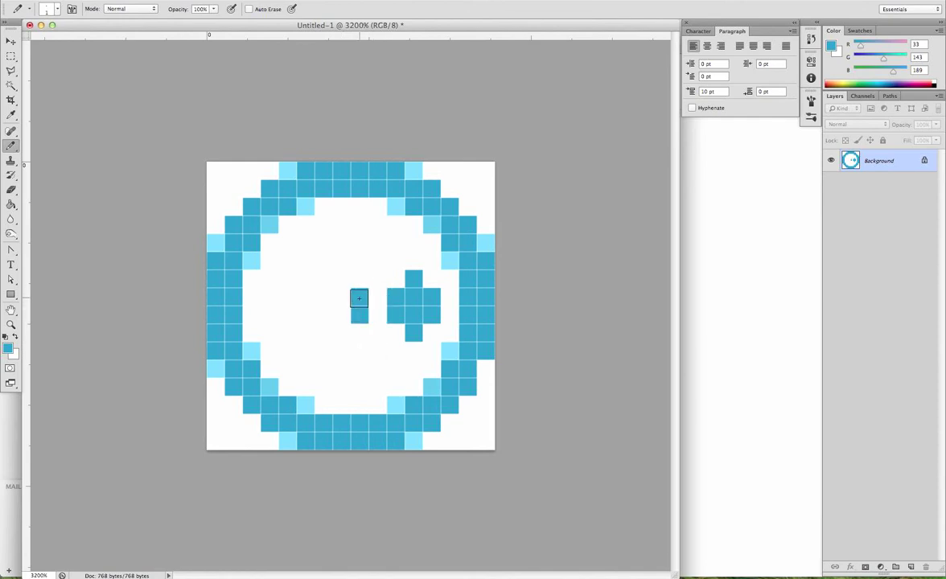
pyautogui.click(359, 279)
pyautogui.click(359, 332)
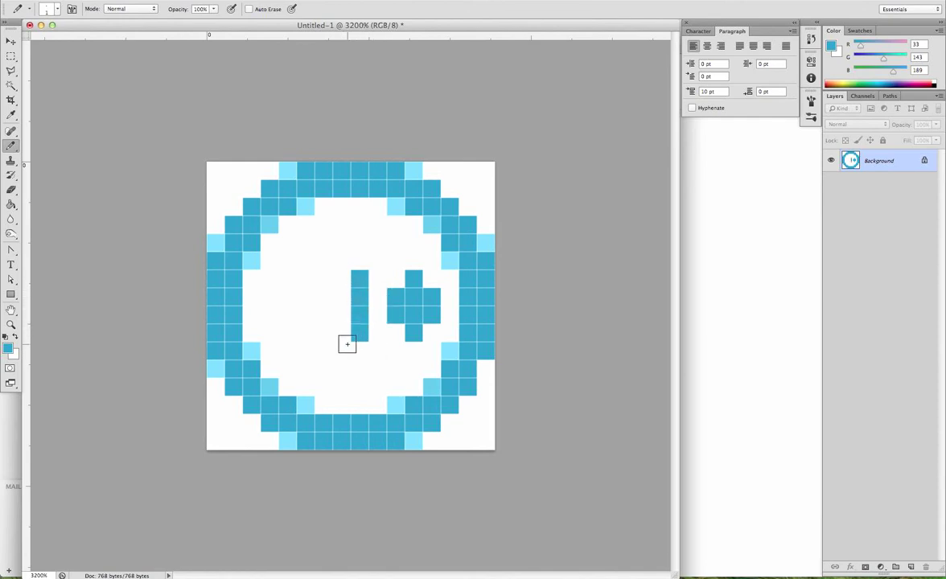
pyautogui.click(342, 351)
pyautogui.click(342, 261)
pyautogui.click(325, 278)
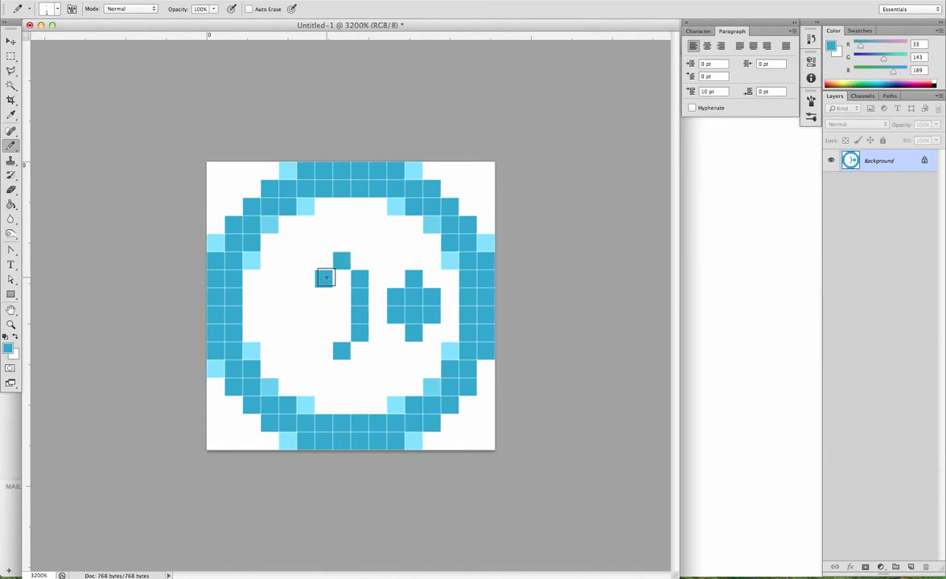
pyautogui.moveTo(325, 279)
pyautogui.mouseDown()
pyautogui.moveTo(327, 331)
pyautogui.moveTo(339, 339)
pyautogui.moveTo(344, 281)
pyautogui.mouseUp()
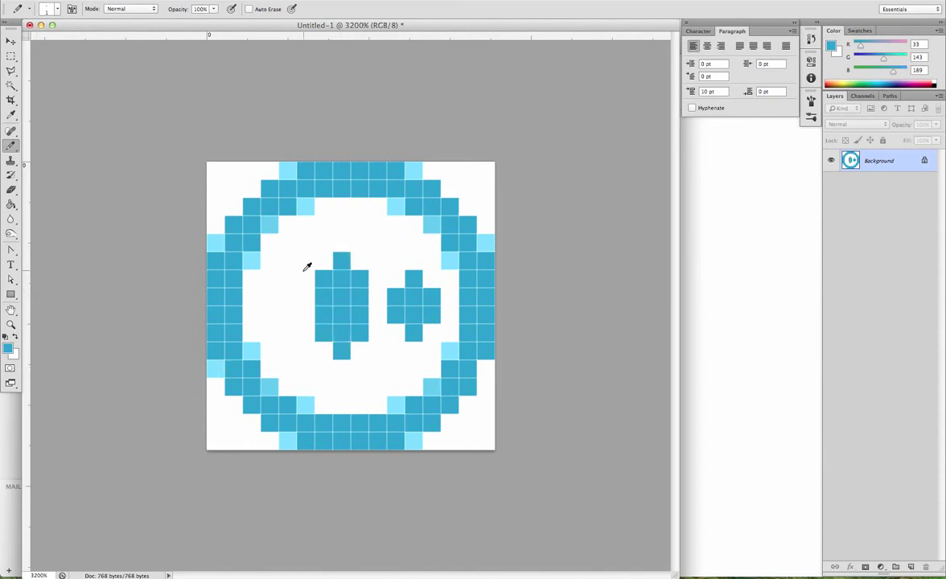
# Step: Sample the ring's light blue, RGB 120, 211, 249, and fill the four empty corner pixels of both inner shapes
pyautogui.click(306, 208)
pyautogui.click(323, 260)
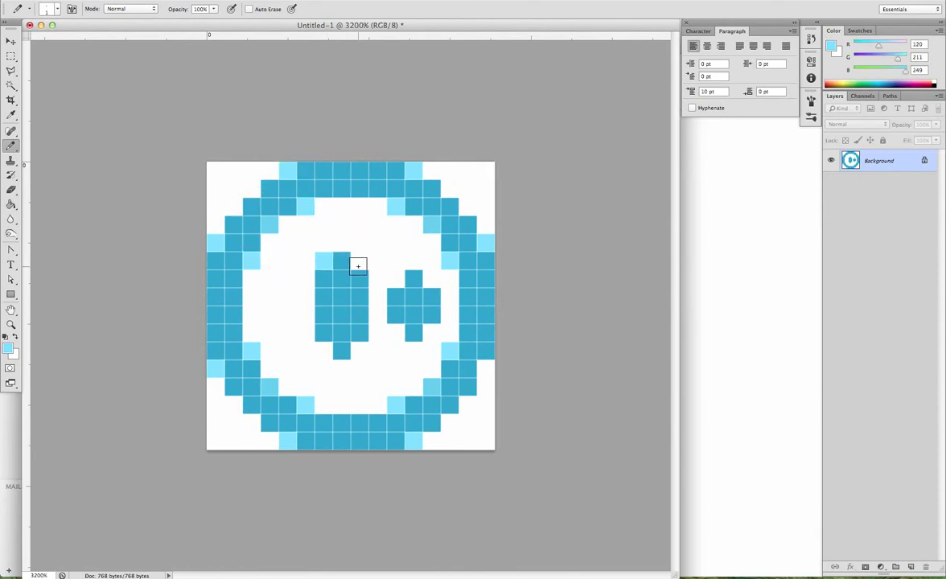
pyautogui.click(360, 261)
pyautogui.click(323, 350)
pyautogui.click(359, 350)
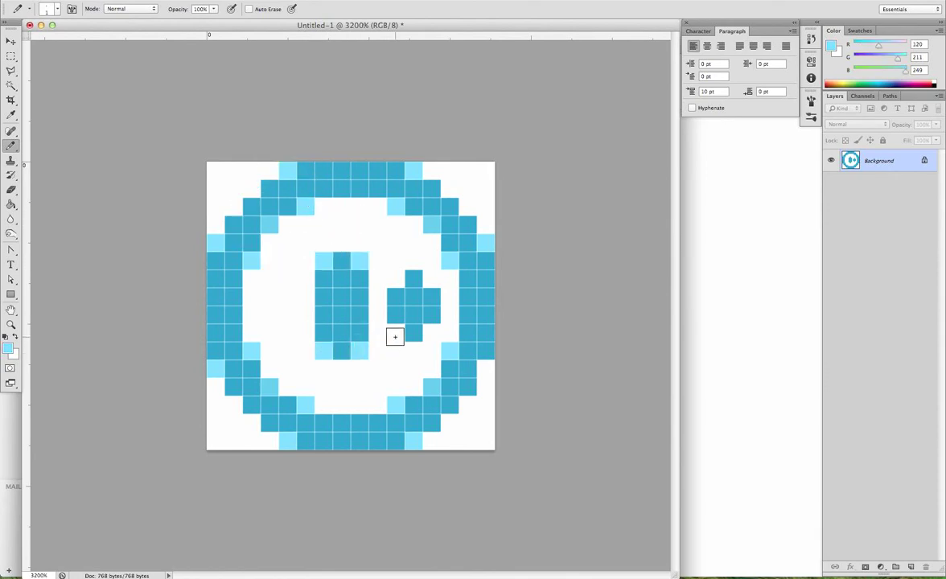
pyautogui.click(396, 332)
pyautogui.click(397, 287)
pyautogui.click(431, 281)
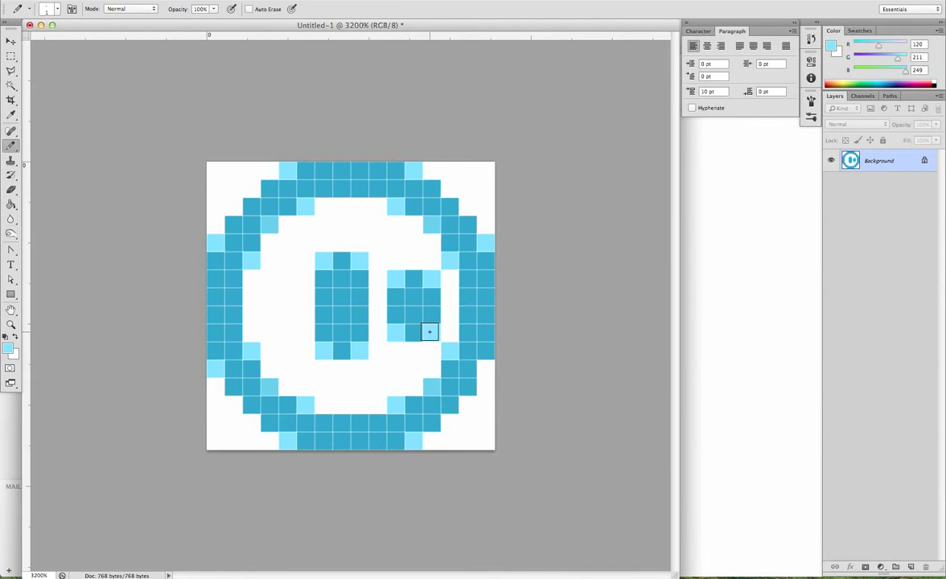
# Step: Check the icon at 100%, and repaint the larger shape's top and bottom middle pixels in the same light blue
pyautogui.click(11, 324)
pyautogui.keyDown('alt'); pyautogui.click(183, 342); pyautogui.keyUp('alt')
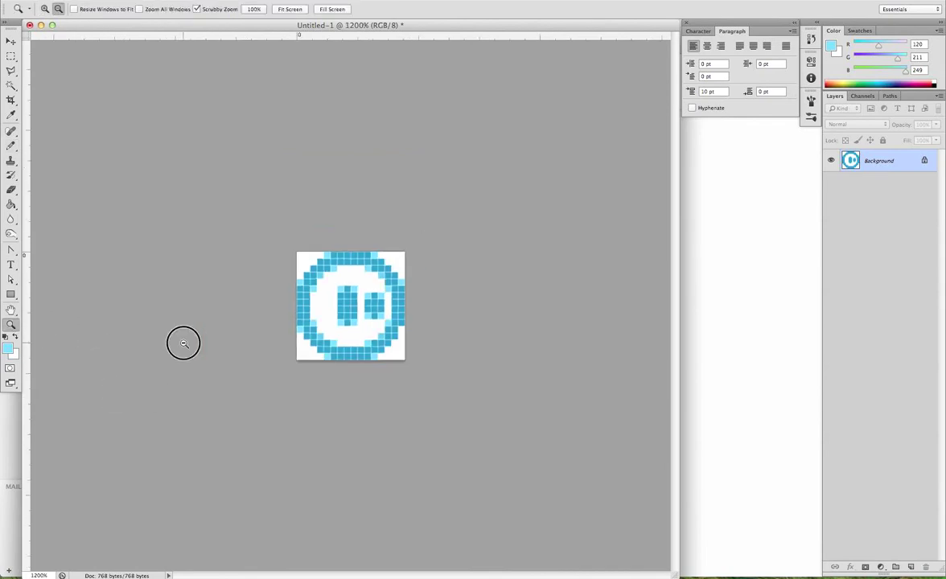
pyautogui.keyDown('alt'); pyautogui.click(183, 343); pyautogui.keyUp('alt')
pyautogui.keyDown('alt'); pyautogui.click(184, 344); pyautogui.keyUp('alt')
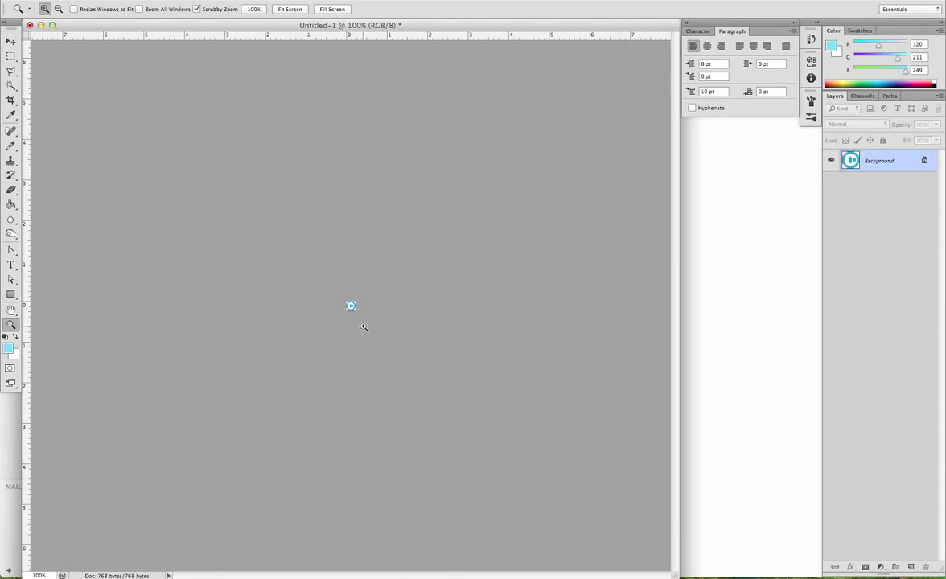
pyautogui.moveTo(356, 320); pyautogui.dragTo(356, 320)
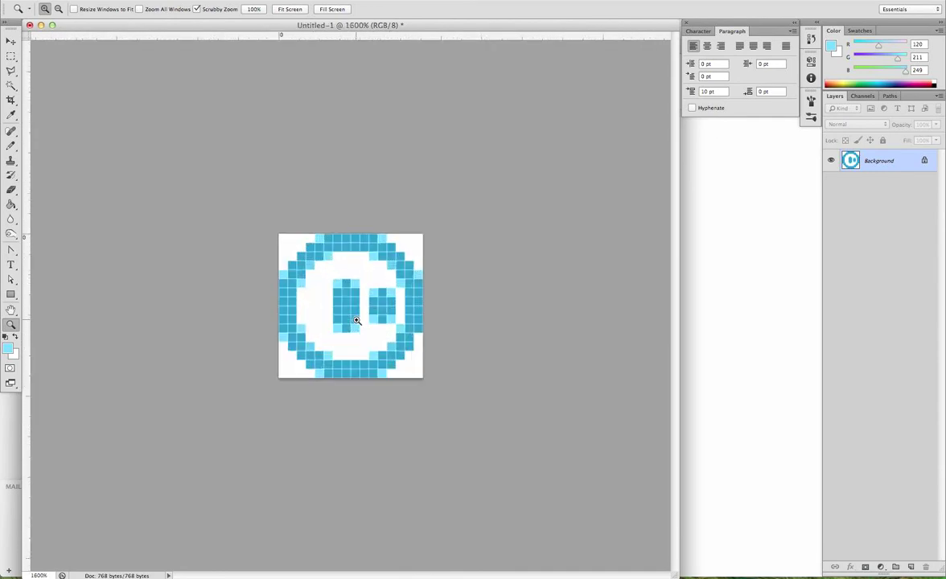
pyautogui.click(13, 148)
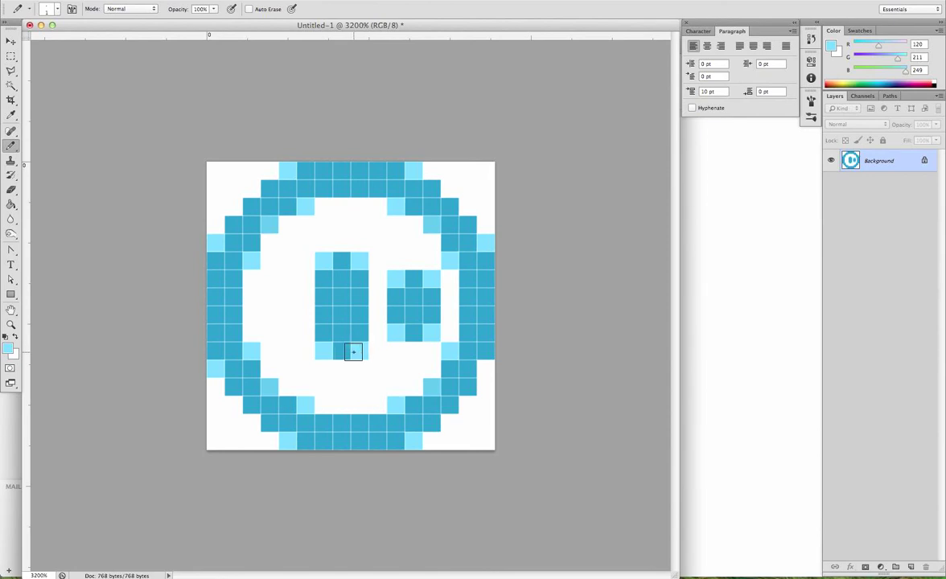
pyautogui.click(344, 353)
pyautogui.click(341, 261)
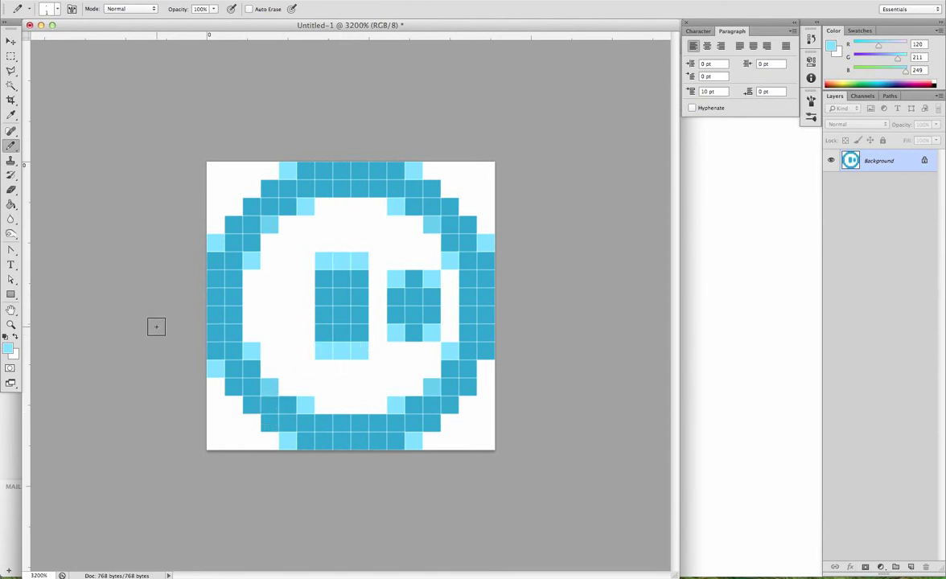
# Step: Set the foreground colour to the paler blue a7e5ff and repaint the larger shape's four corner pixels with it
pyautogui.click(8, 347)
pyautogui.click(695, 322)
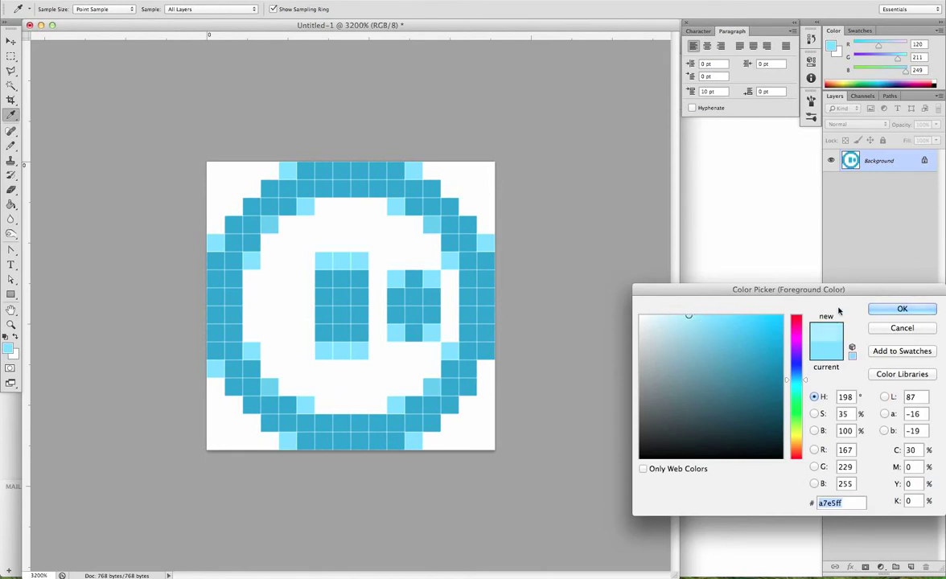
pyautogui.click(877, 308)
pyautogui.click(323, 262)
pyautogui.click(360, 263)
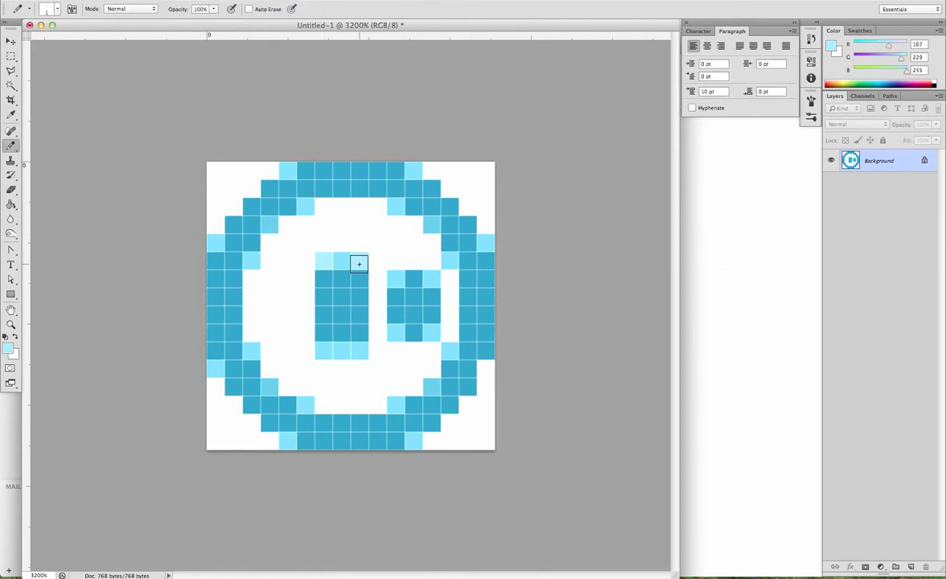
pyautogui.click(360, 353)
pyautogui.click(322, 352)
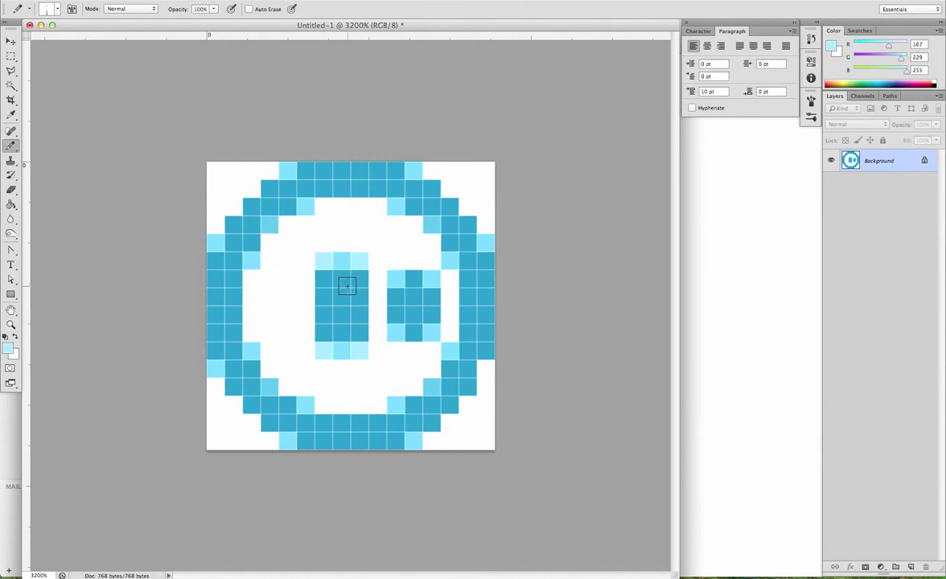
# Step: Examine the icon with its two inner shapes at its actual size of 100%
pyautogui.click(11, 325)
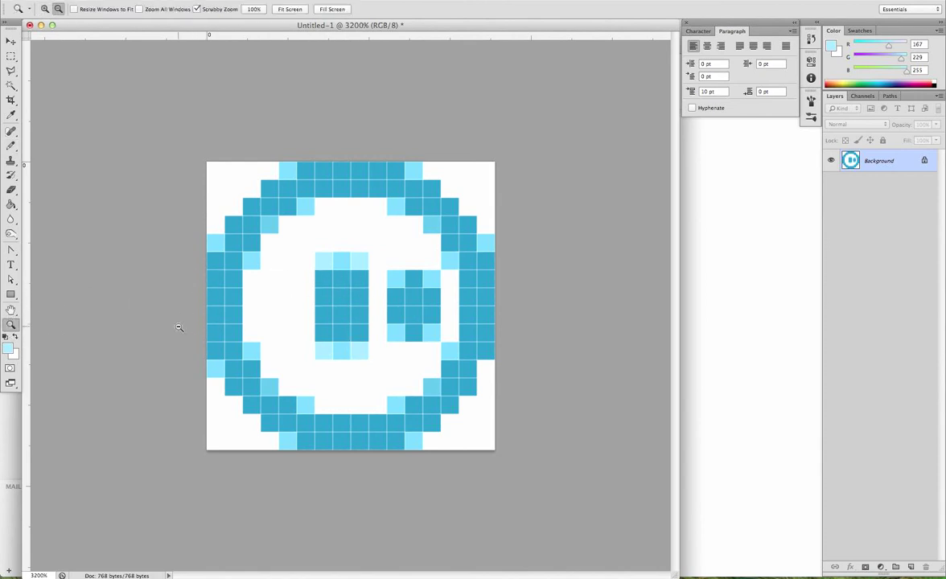
pyautogui.keyDown('alt'); pyautogui.click(214, 328); pyautogui.keyUp('alt')
pyautogui.keyDown('alt'); pyautogui.click(215, 328); pyautogui.keyUp('alt')
pyautogui.keyDown('alt'); pyautogui.click(215, 328); pyautogui.keyUp('alt')
pyautogui.keyDown('alt'); pyautogui.click(215, 327); pyautogui.keyUp('alt')
pyautogui.keyDown('alt'); pyautogui.click(215, 328); pyautogui.keyUp('alt')
pyautogui.keyDown('alt'); pyautogui.click(213, 327); pyautogui.keyUp('alt')
pyautogui.keyDown('alt'); pyautogui.click(213, 328); pyautogui.keyUp('alt')
pyautogui.keyDown('alt'); pyautogui.click(214, 327); pyautogui.keyUp('alt')
pyautogui.keyDown('alt'); pyautogui.click(213, 327); pyautogui.keyUp('alt')
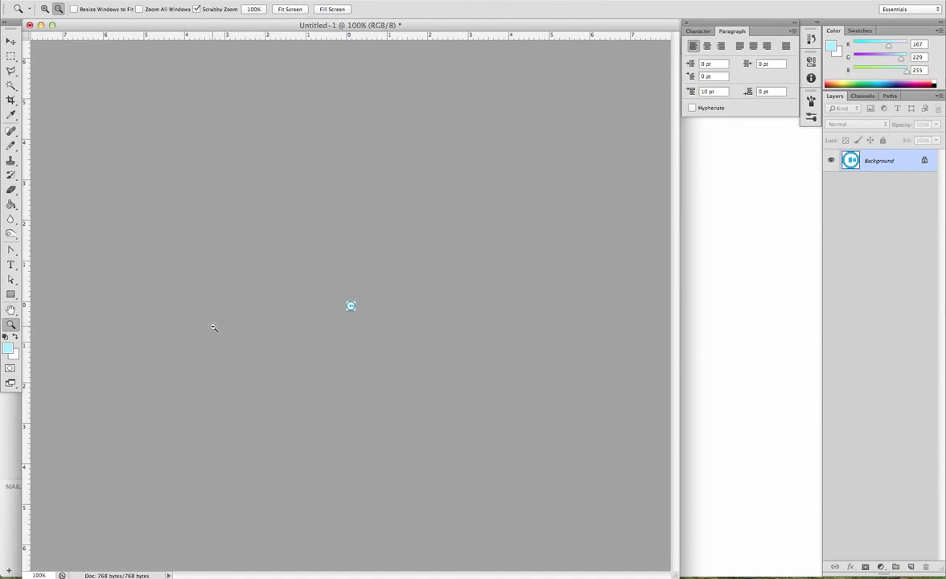
# Step: Set the foreground colour to the mid blue 42b1df and repaint the four corner pixels of the larger inner shape's dark area
pyautogui.moveTo(354, 318); pyautogui.dragTo(357, 322)
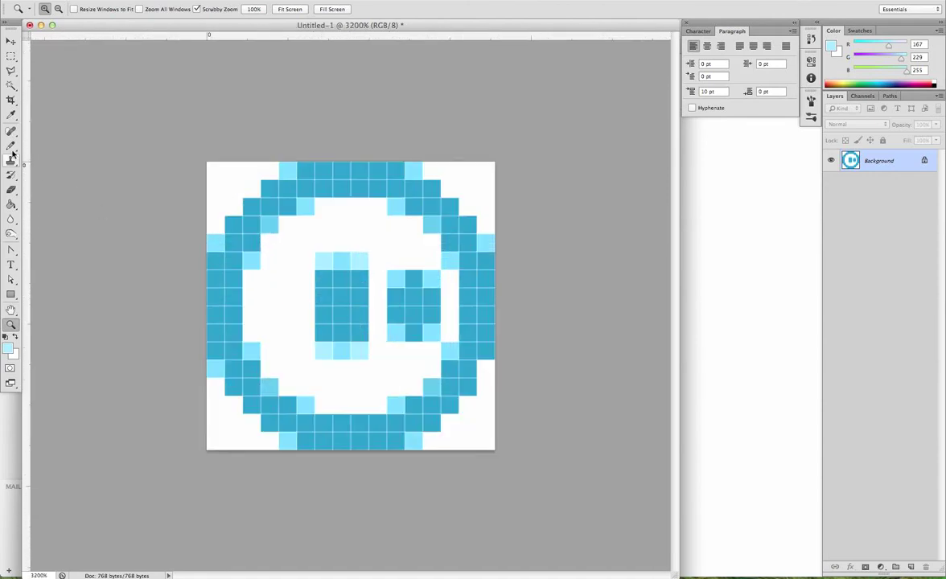
pyautogui.click(12, 147)
pyautogui.keyDown('alt'); pyautogui.click(352, 281); pyautogui.keyUp('alt')
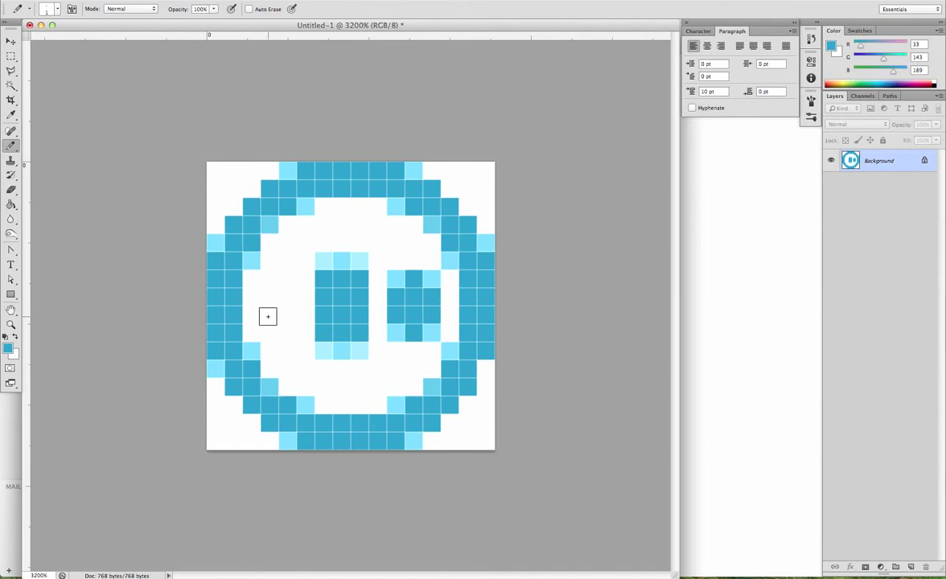
pyautogui.click(11, 349)
pyautogui.click(749, 347)
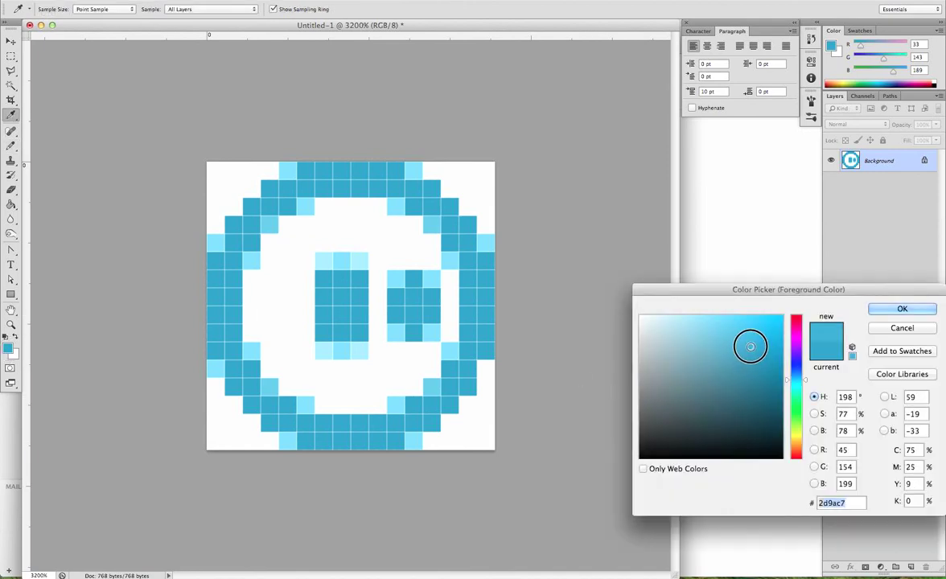
pyautogui.moveTo(749, 346); pyautogui.dragTo(740, 333)
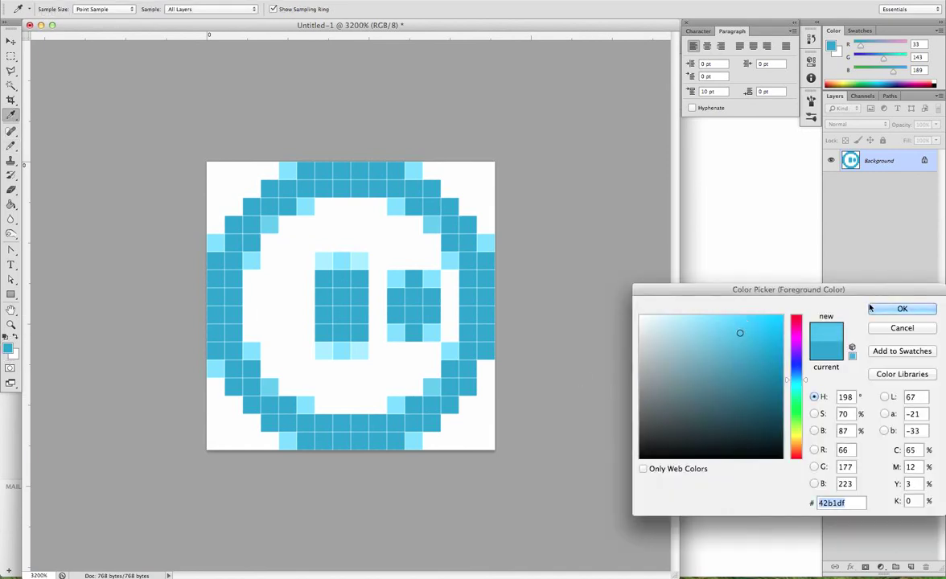
pyautogui.click(902, 309)
pyautogui.press('b')
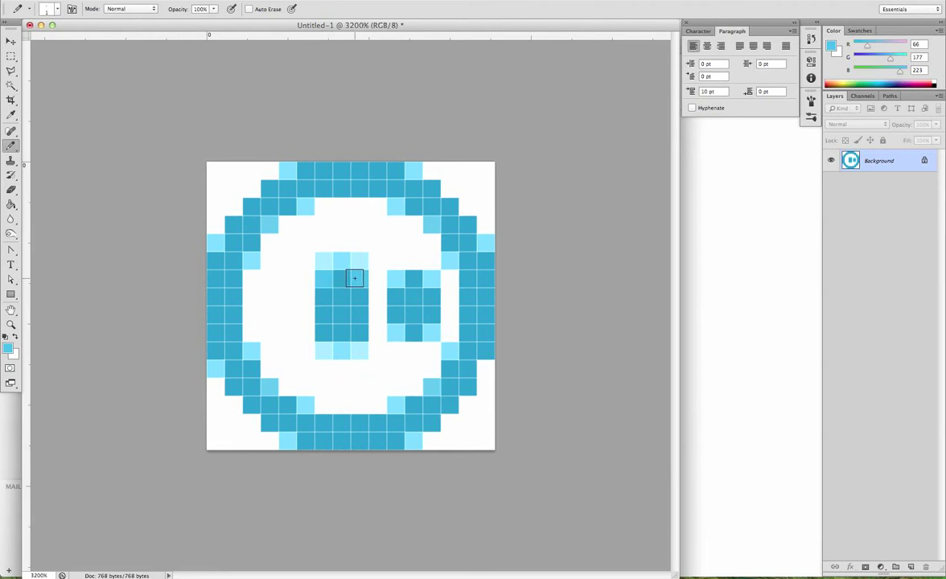
pyautogui.click(356, 336)
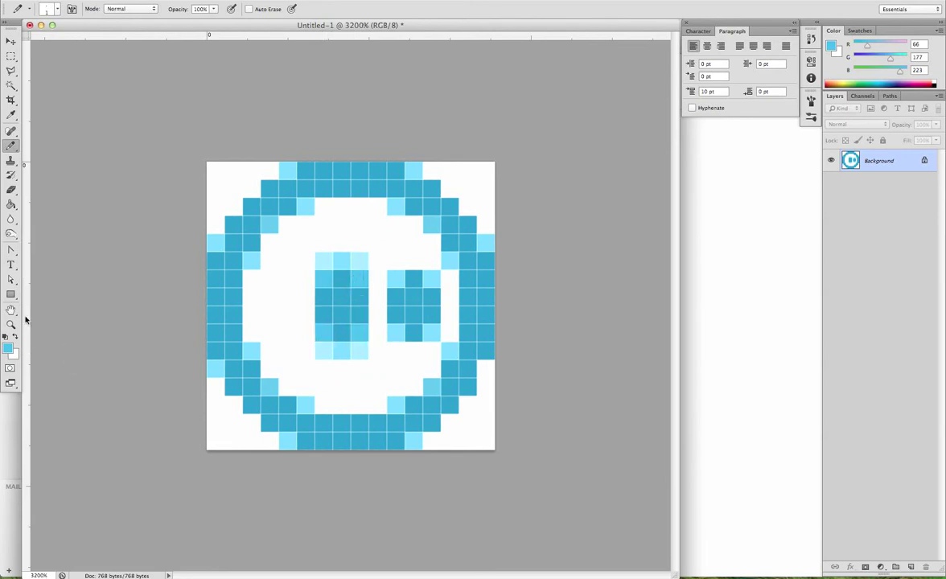
# Step: Check the icon at 100%, and repaint the smaller shape's two left-side middle pixels with RGB 51, 166, 214
pyautogui.click(11, 325)
pyautogui.keyDown('alt'); pyautogui.click(152, 361); pyautogui.keyUp('alt')
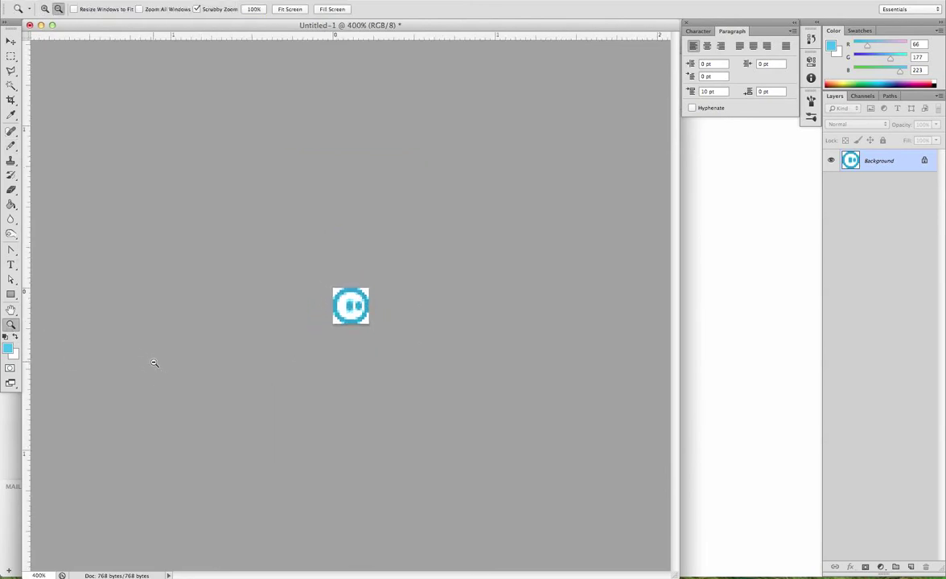
pyautogui.keyDown('alt'); pyautogui.click(154, 362); pyautogui.keyUp('alt')
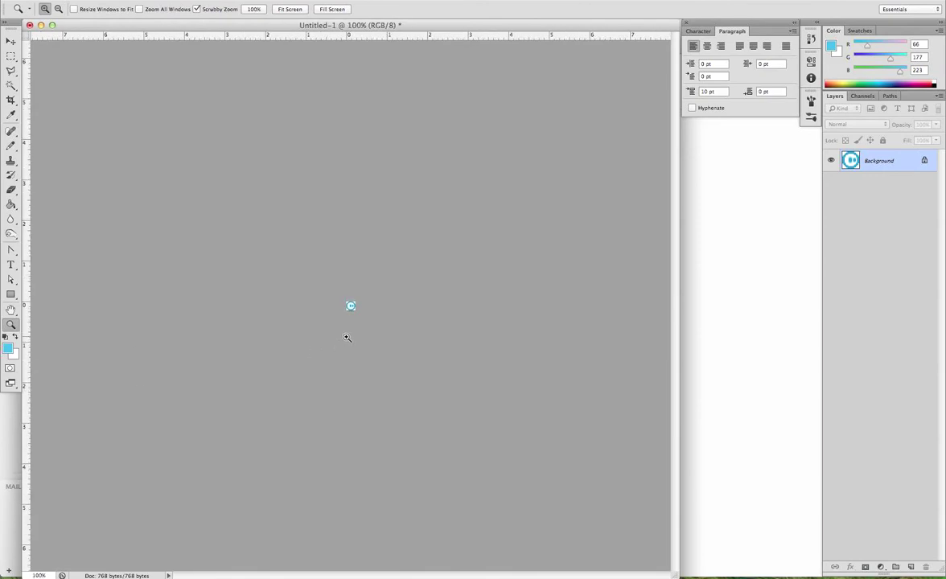
pyautogui.click(356, 328)
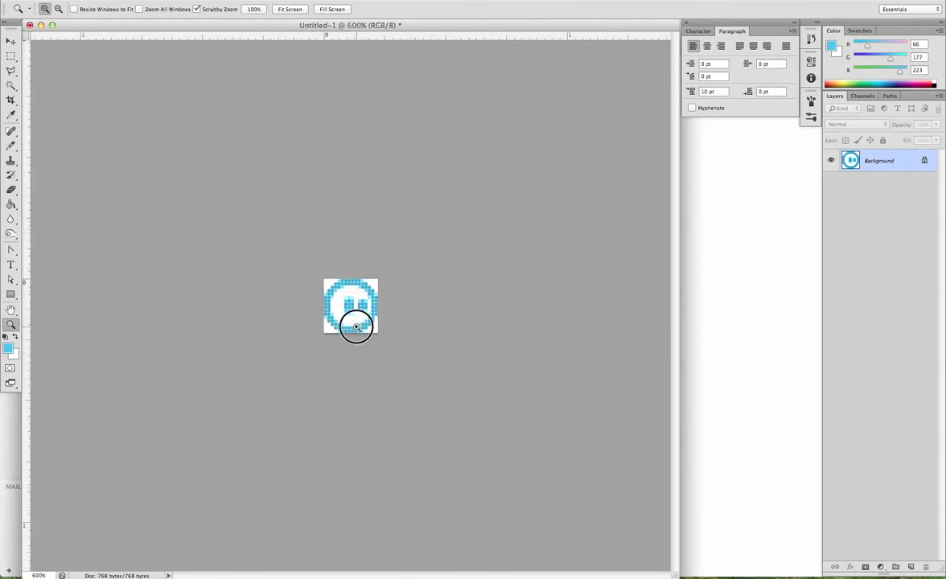
pyautogui.click(9, 145)
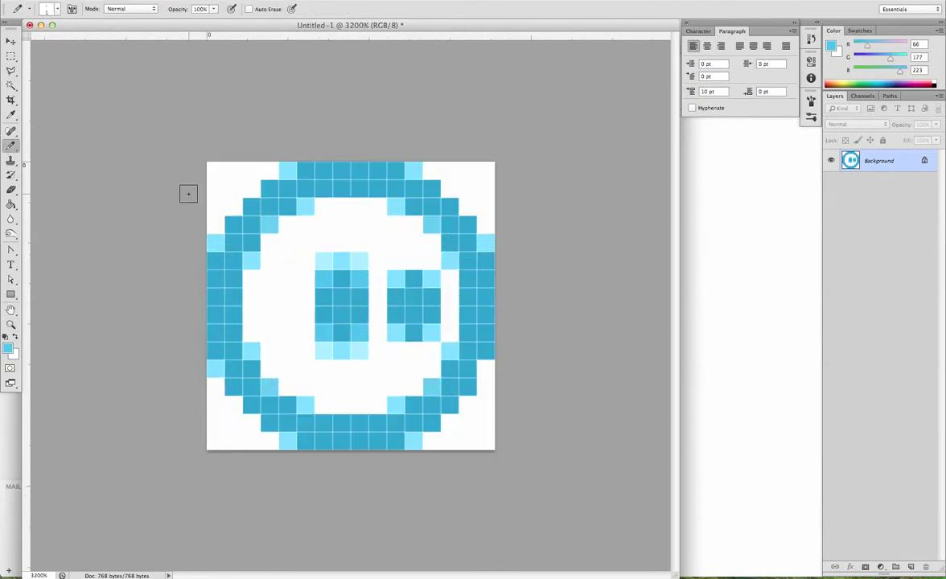
pyautogui.keyDown('alt'); pyautogui.click(403, 278); pyautogui.keyUp('alt')
pyautogui.click(9, 346)
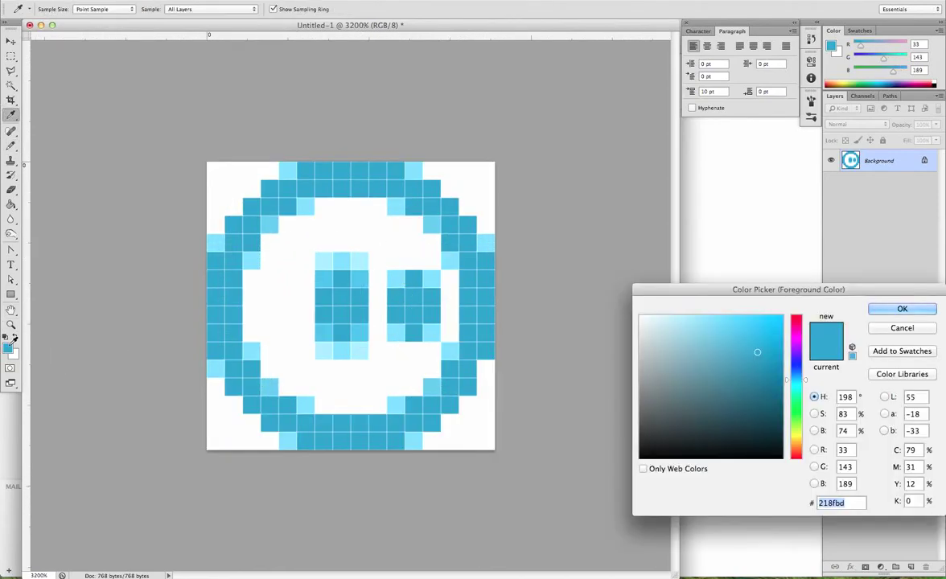
pyautogui.moveTo(757, 351); pyautogui.dragTo(748, 339)
pyautogui.press('Return')
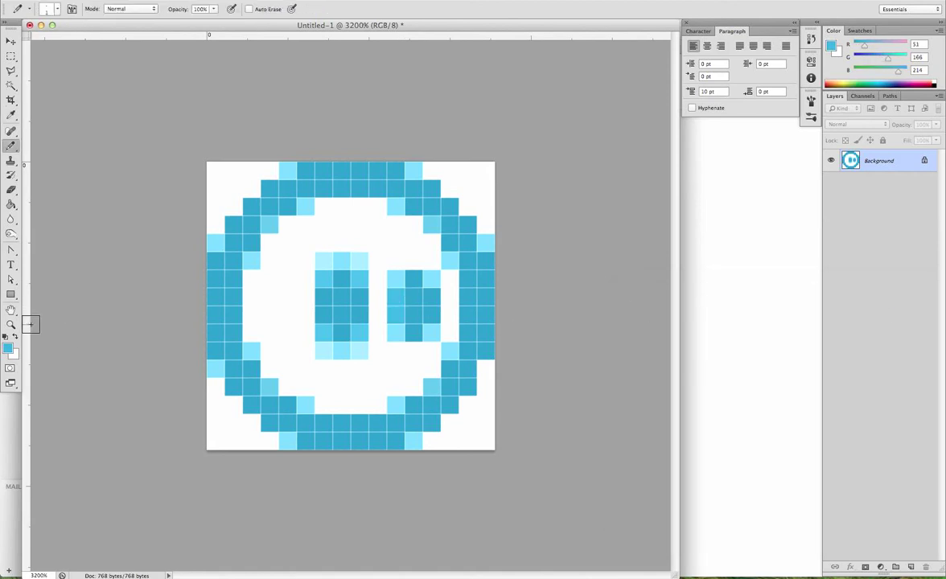
# Step: Review the icon at 100%, and repaint the larger shape's two left-side middle pixels in the same blue
pyautogui.click(11, 325)
pyautogui.keyDown('alt'); pyautogui.click(253, 318); pyautogui.keyUp('alt')
pyautogui.keyDown('alt'); pyautogui.click(253, 318); pyautogui.keyUp('alt')
pyautogui.keyDown('alt'); pyautogui.click(253, 318); pyautogui.keyUp('alt')
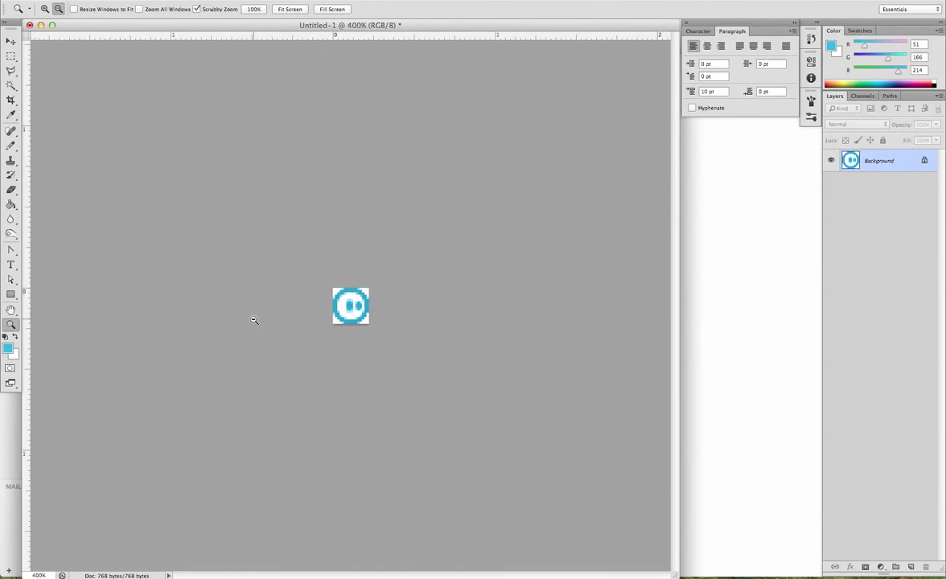
pyautogui.keyDown('alt'); pyautogui.click(253, 319); pyautogui.keyUp('alt')
pyautogui.keyDown('alt'); pyautogui.click(253, 320); pyautogui.keyUp('alt')
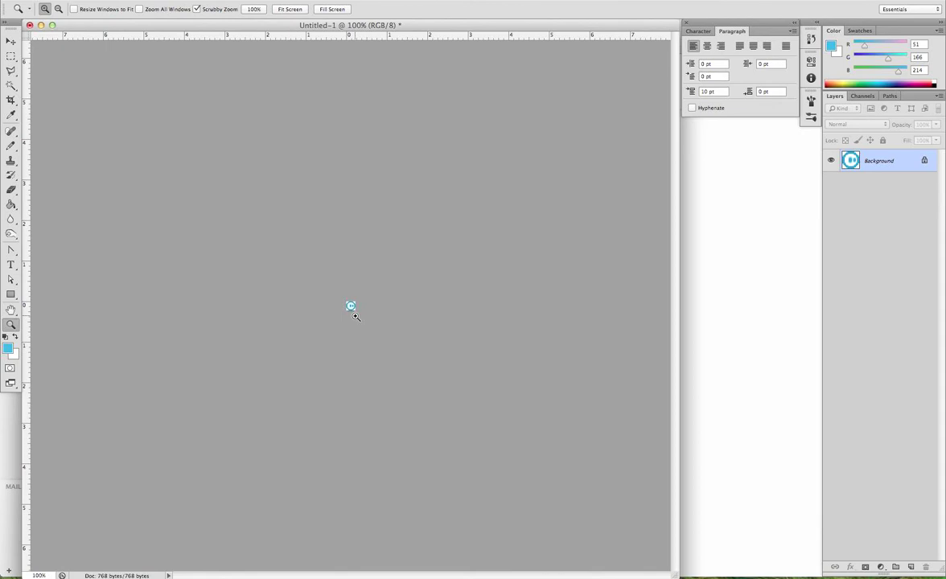
pyautogui.moveTo(354, 316); pyautogui.dragTo(355, 317)
pyautogui.click(11, 145)
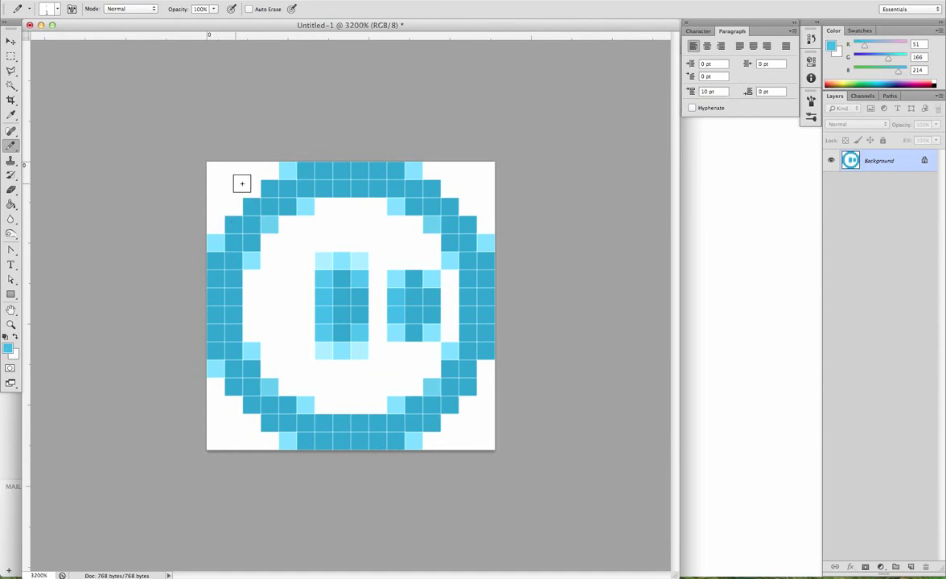
pyautogui.click(12, 45)
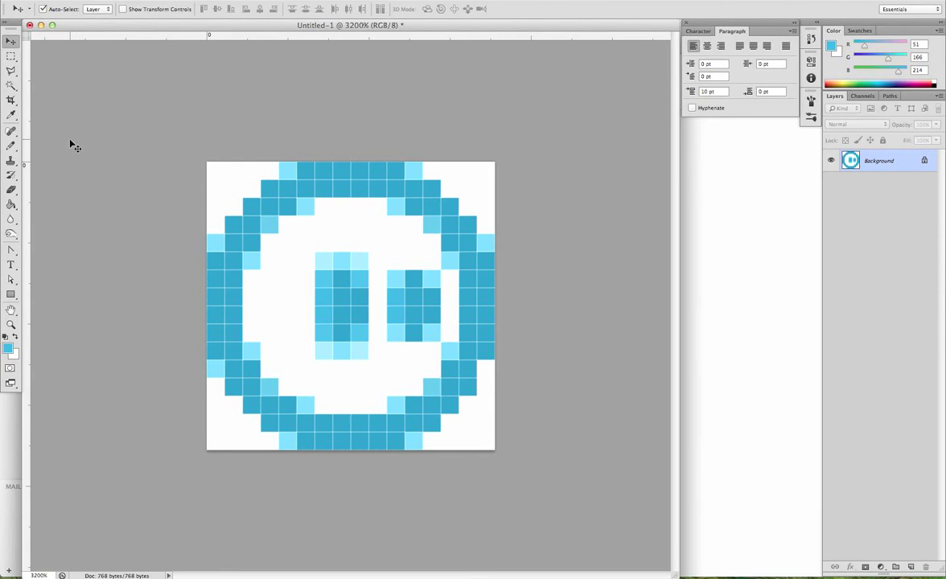
# Step: Sample the ring's dark blue, extend its top pixel row to the canvas's upper-left corner, and check the icon at 100%
pyautogui.click(12, 145)
pyautogui.keyDown('alt'); pyautogui.click(328, 170); pyautogui.keyUp('alt')
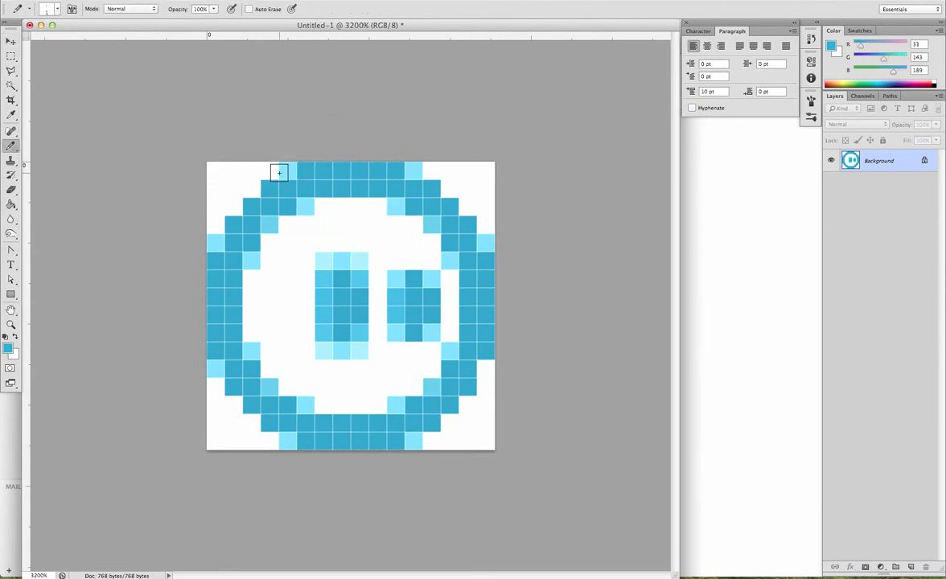
pyautogui.moveTo(301, 171); pyautogui.dragTo(203, 168)
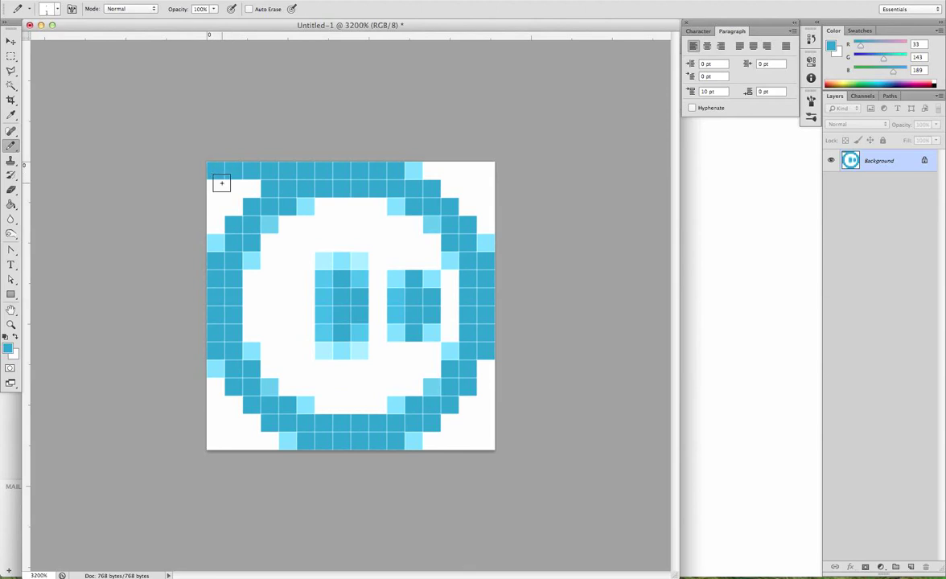
pyautogui.click(11, 323)
pyautogui.keyDown('alt'); pyautogui.click(258, 321); pyautogui.keyUp('alt')
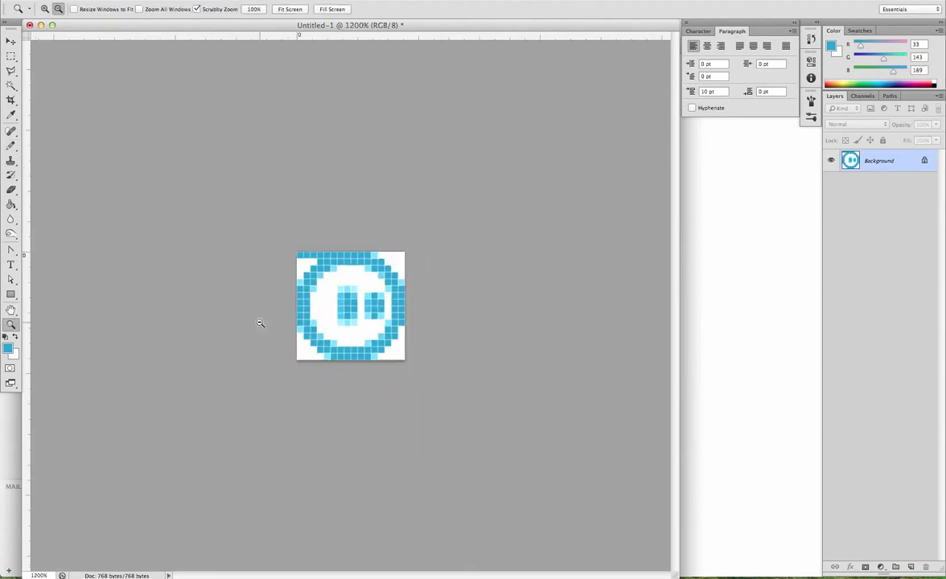
pyautogui.keyDown('alt'); pyautogui.click(259, 323); pyautogui.keyUp('alt')
pyautogui.keyDown('alt'); pyautogui.click(260, 323); pyautogui.keyUp('alt')
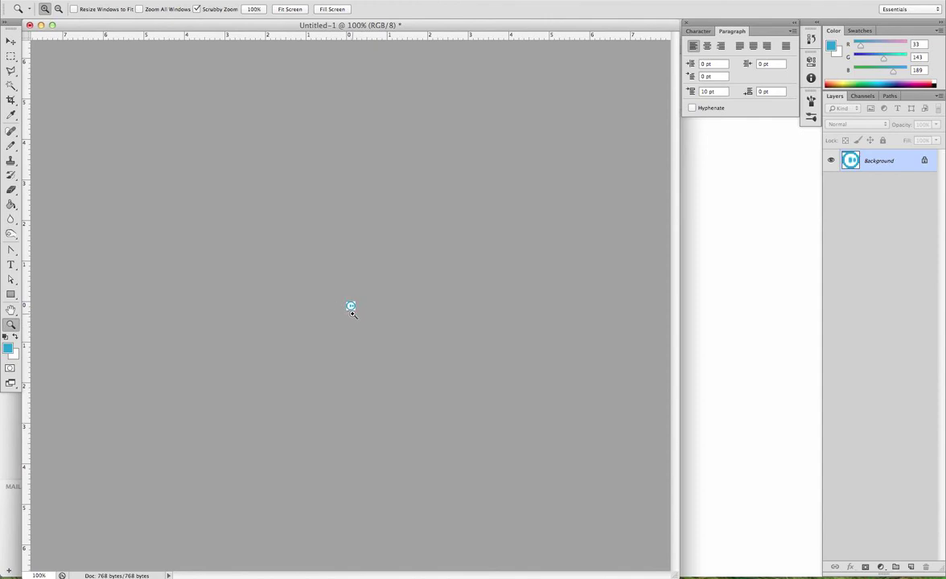
pyautogui.click(359, 310)
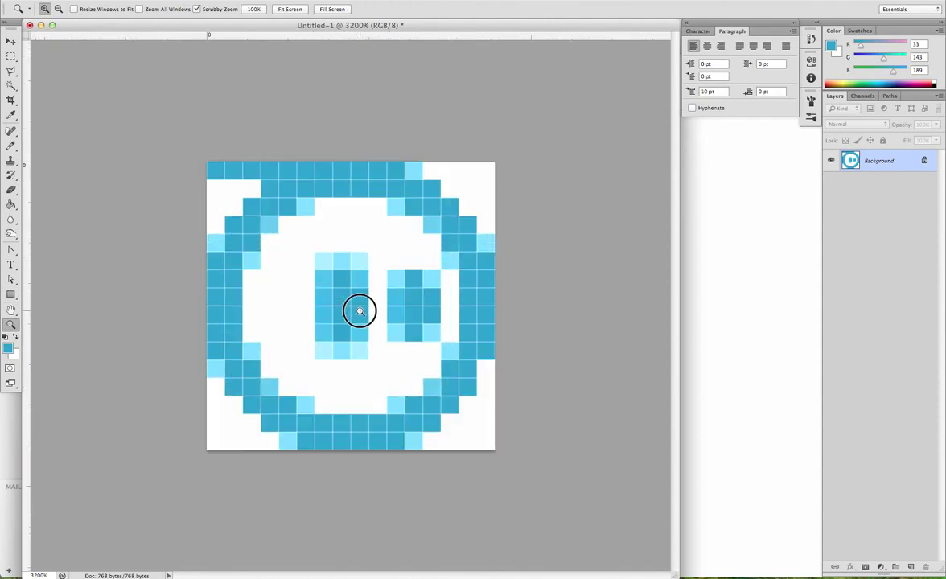
# Step: In the second pixel row, fill the third pixel with the dark blue and the second with the ring's light blue, RGB 120, 211, 249
pyautogui.click(11, 145)
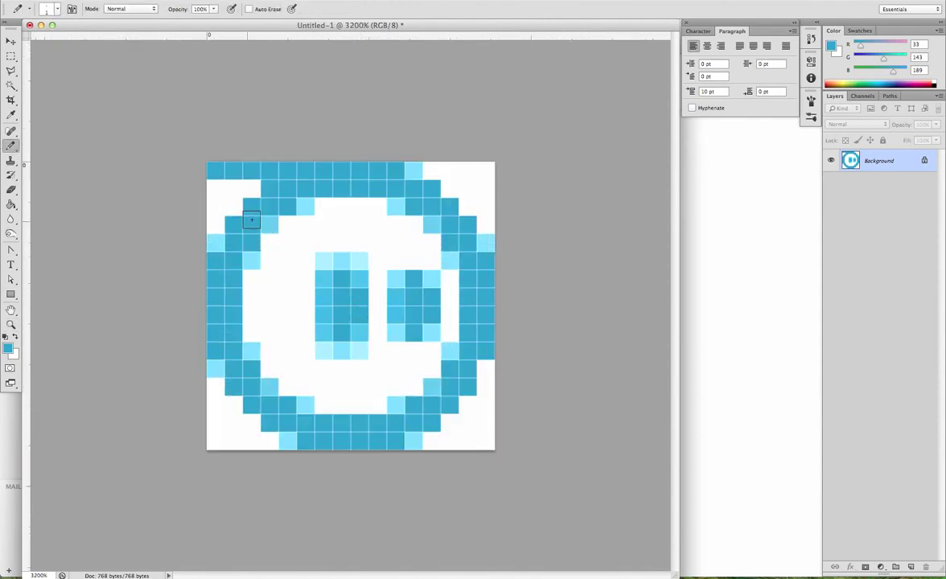
pyautogui.click(253, 182)
pyautogui.click(249, 190)
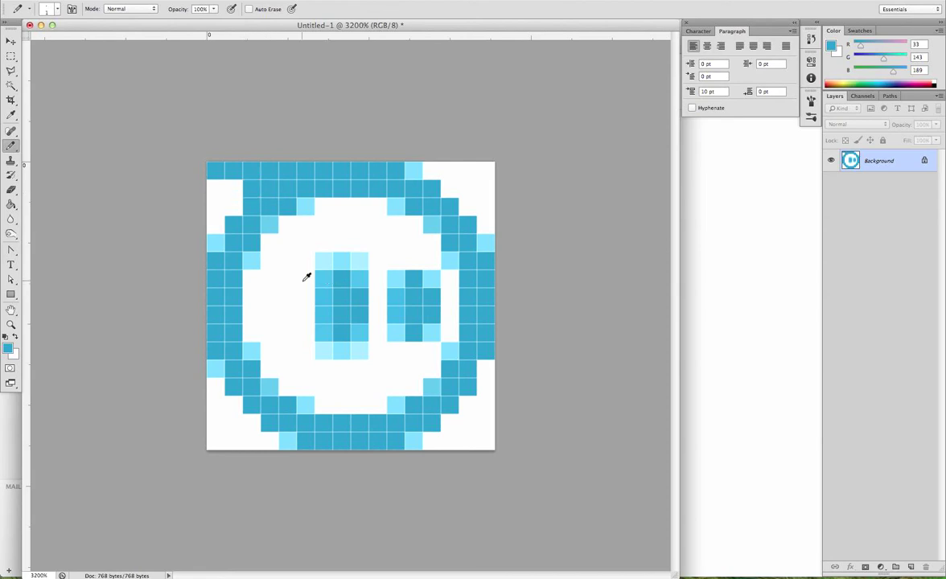
pyautogui.keyDown('alt'); pyautogui.click(217, 241); pyautogui.keyUp('alt')
pyautogui.click(234, 188)
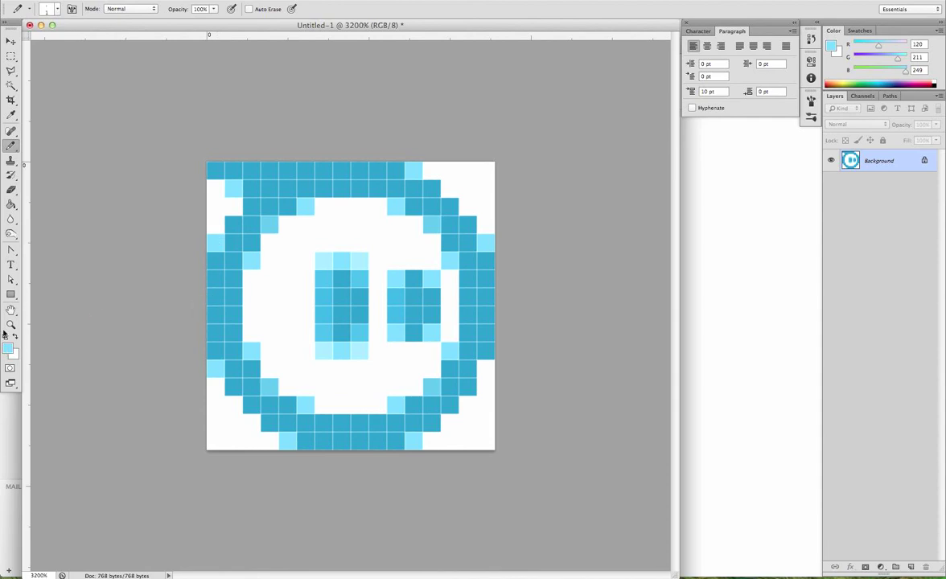
# Step: Examine the icon with its extended upper-left corner at the actual size of 100%
pyautogui.click(11, 323)
pyautogui.keyDown('alt'); pyautogui.click(239, 311); pyautogui.keyUp('alt')
pyautogui.keyDown('alt'); pyautogui.click(239, 311); pyautogui.keyUp('alt')
pyautogui.keyDown('alt'); pyautogui.click(239, 312); pyautogui.keyUp('alt')
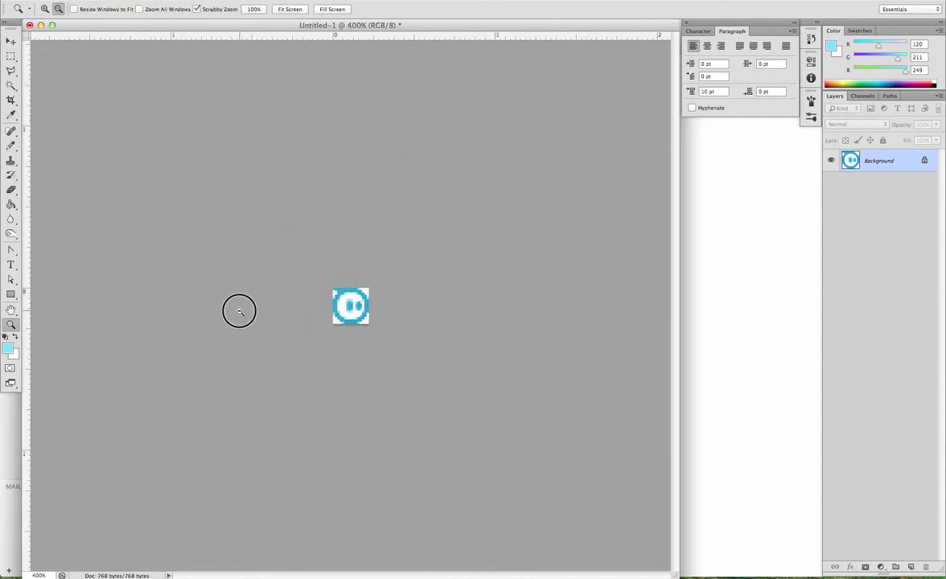
pyautogui.keyDown('alt'); pyautogui.click(239, 311); pyautogui.keyUp('alt')
pyautogui.keyDown('alt'); pyautogui.click(239, 311); pyautogui.keyUp('alt')
pyautogui.keyDown('alt'); pyautogui.click(239, 312); pyautogui.keyUp('alt')
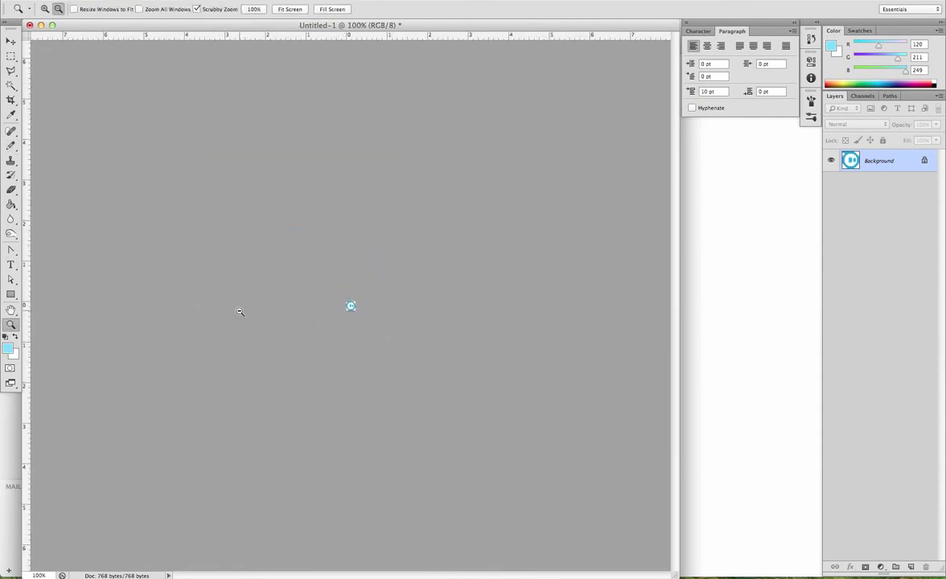
pyautogui.click(354, 319)
pyautogui.keyDown('alt'); pyautogui.click(353, 318); pyautogui.keyUp('alt')
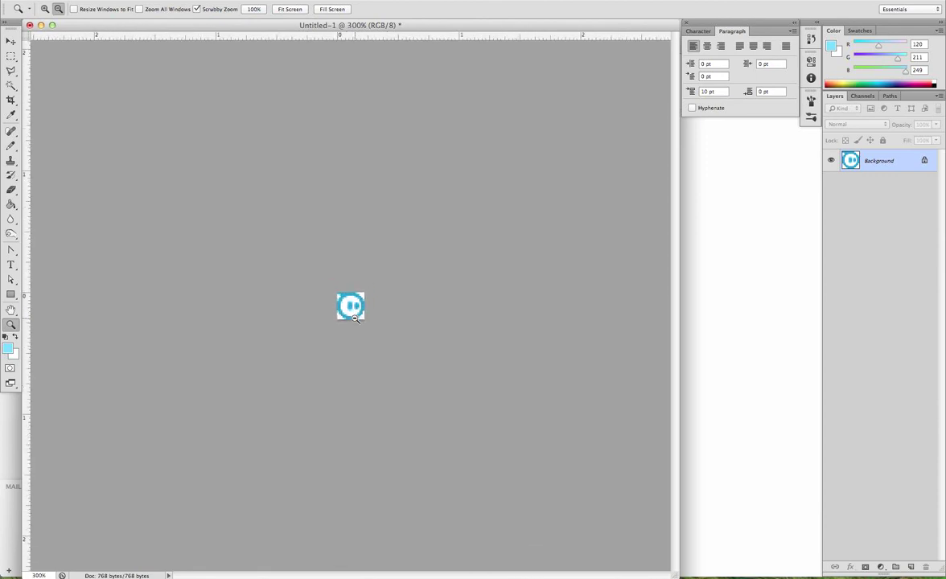
pyautogui.keyDown('alt'); pyautogui.click(354, 317); pyautogui.keyUp('alt')
pyautogui.keyDown('alt'); pyautogui.click(353, 313); pyautogui.keyUp('alt')
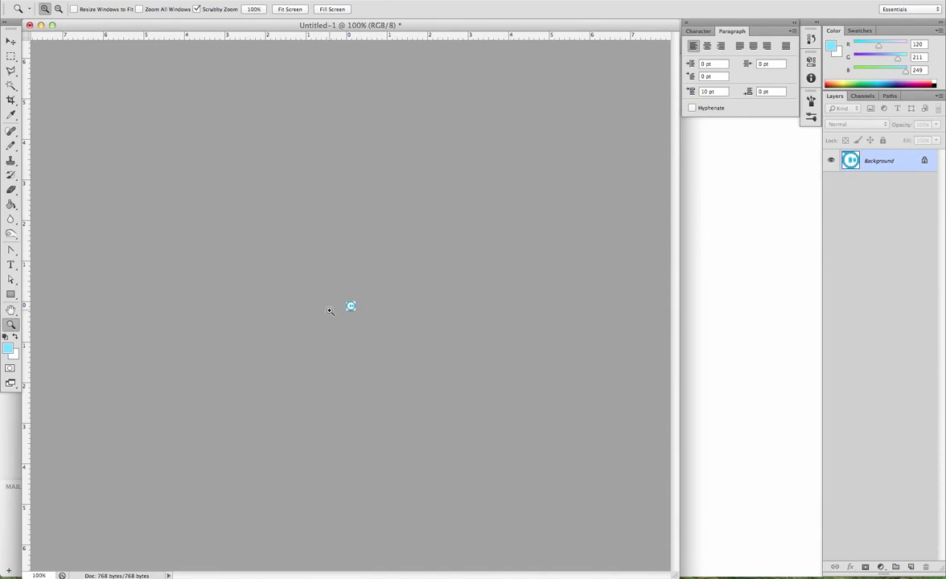
pyautogui.moveTo(352, 307); pyautogui.dragTo(354, 312)
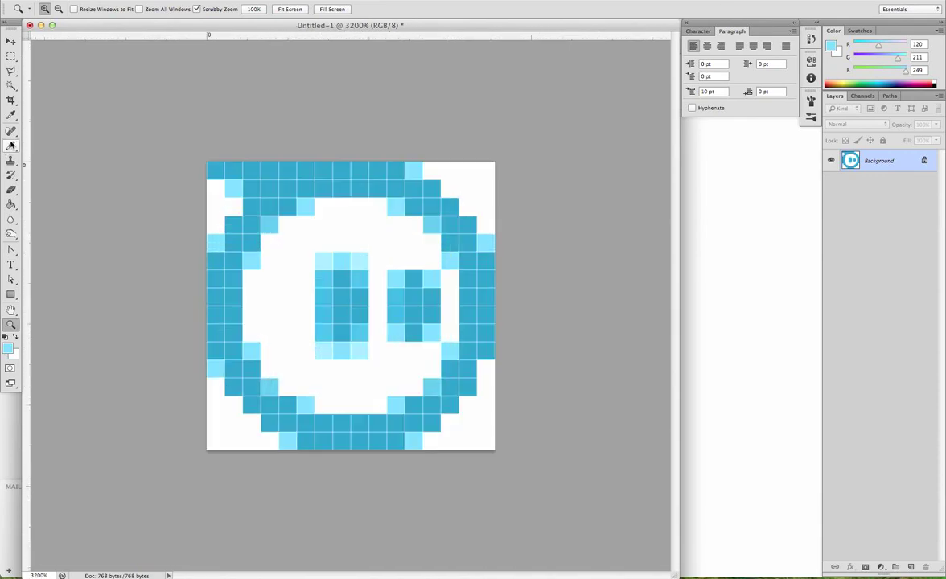
# Step: Try repainting the light pixel on the ring's upper-right inner edge with RGB 71, 161, 198
pyautogui.click(12, 146)
pyautogui.keyDown('alt'); pyautogui.click(274, 227); pyautogui.keyUp('alt')
pyautogui.click(9, 349)
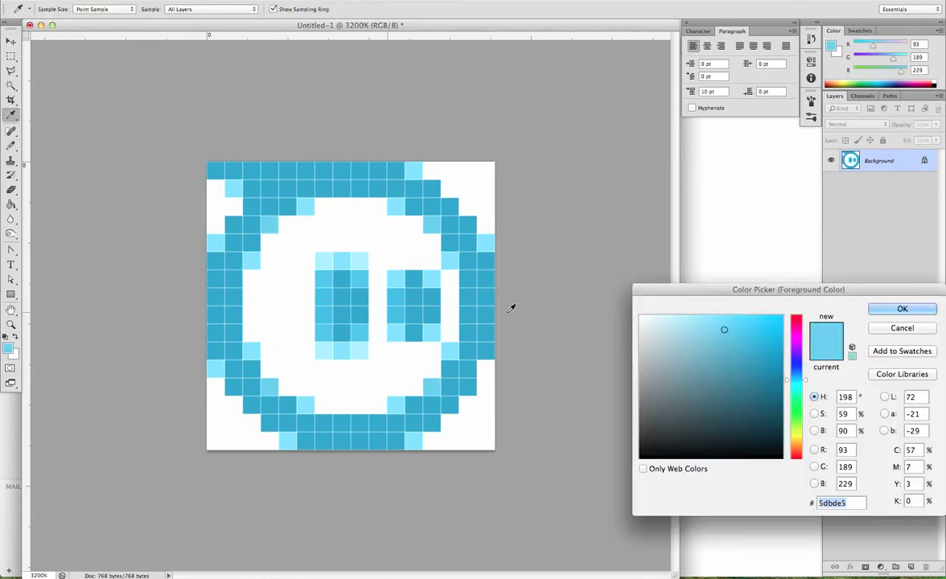
pyautogui.click(907, 312)
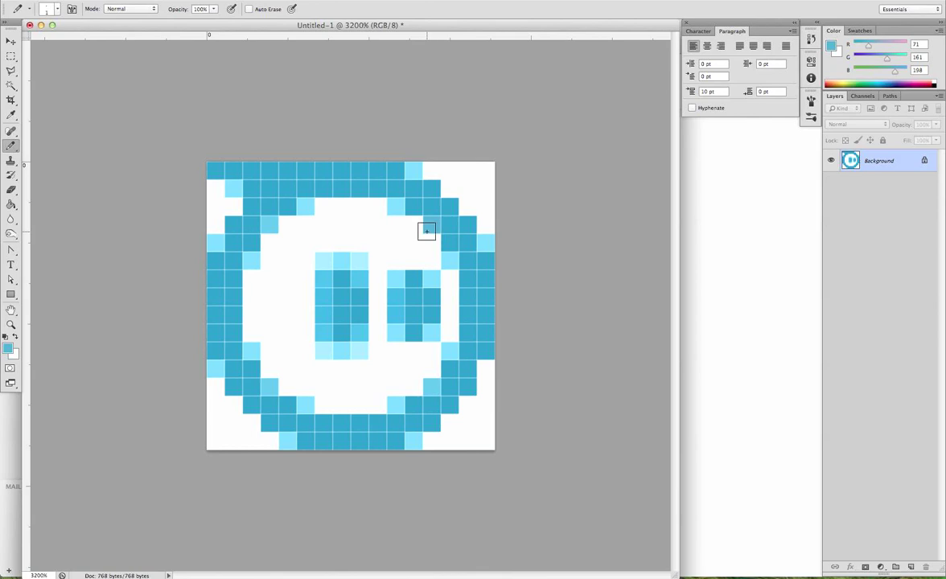
# Step: Set the foreground colour to RGB 39, 155, 204 and repaint the four diagonal smoothing pixels on the ring's inner edge
pyautogui.keyDown('alt'); pyautogui.click(464, 236); pyautogui.keyUp('alt')
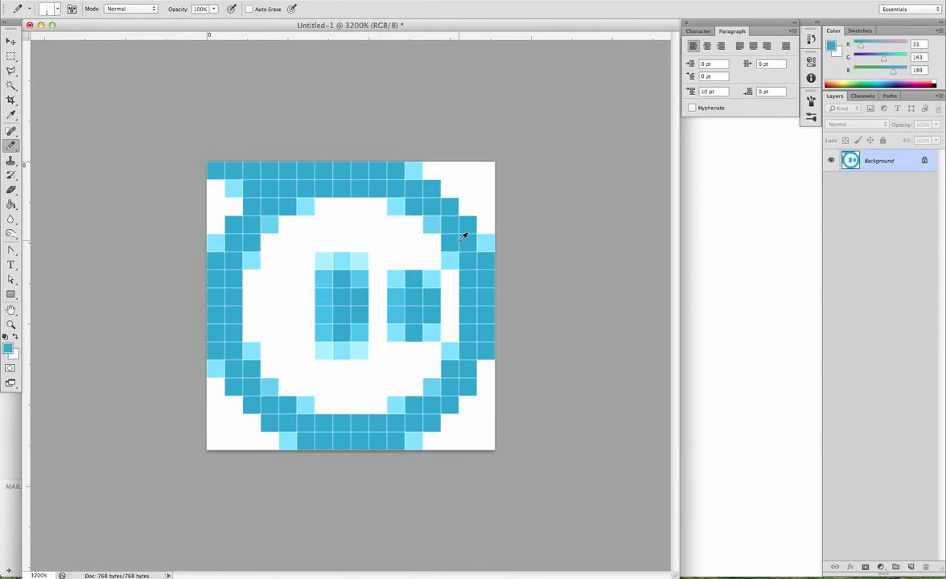
pyautogui.click(7, 349)
pyautogui.click(754, 344)
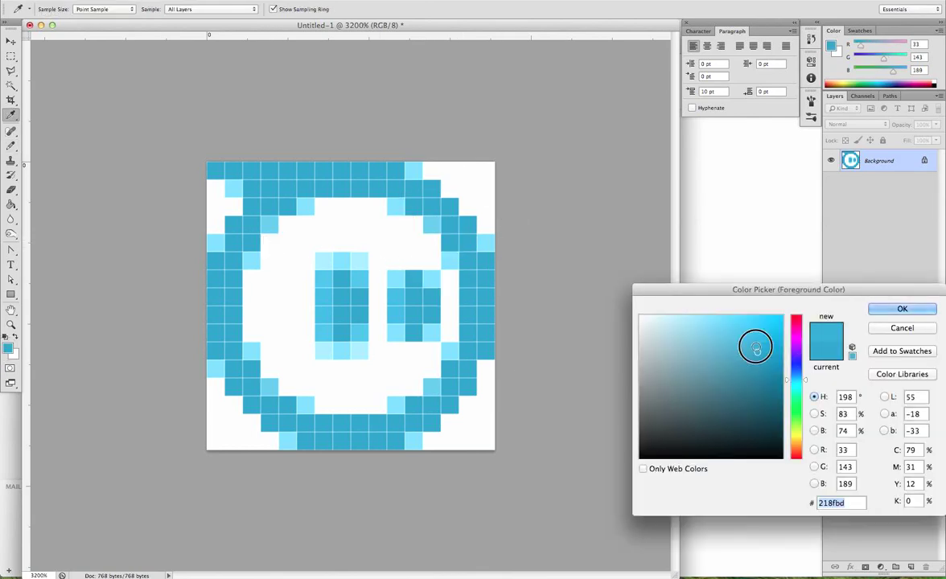
pyautogui.click(909, 309)
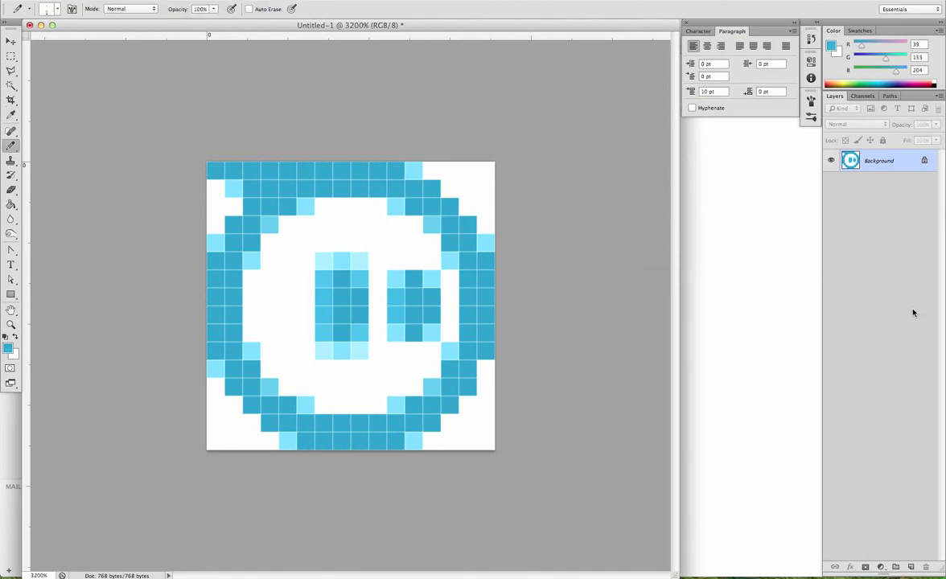
pyautogui.click(271, 231)
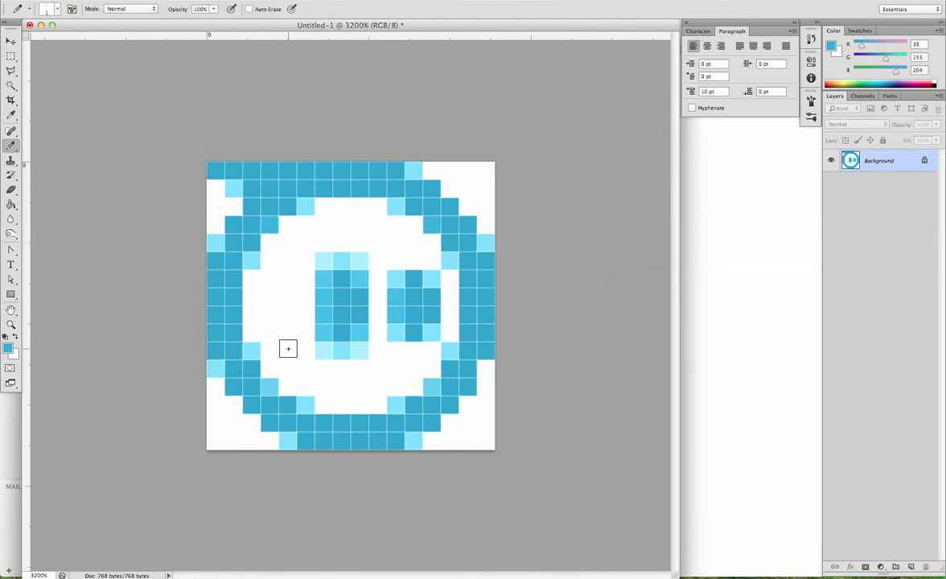
pyautogui.click(269, 386)
pyautogui.click(430, 387)
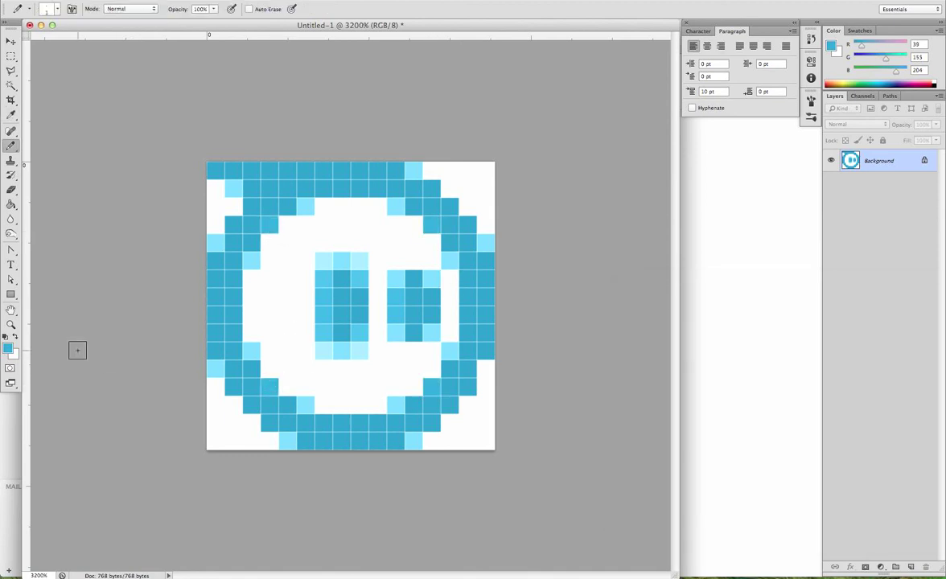
# Step: Check the ring's repainted inner edge at the actual size of 100%
pyautogui.click(10, 324)
pyautogui.keyDown('alt'); pyautogui.click(265, 355); pyautogui.keyUp('alt')
pyautogui.keyDown('alt'); pyautogui.click(265, 355); pyautogui.keyUp('alt')
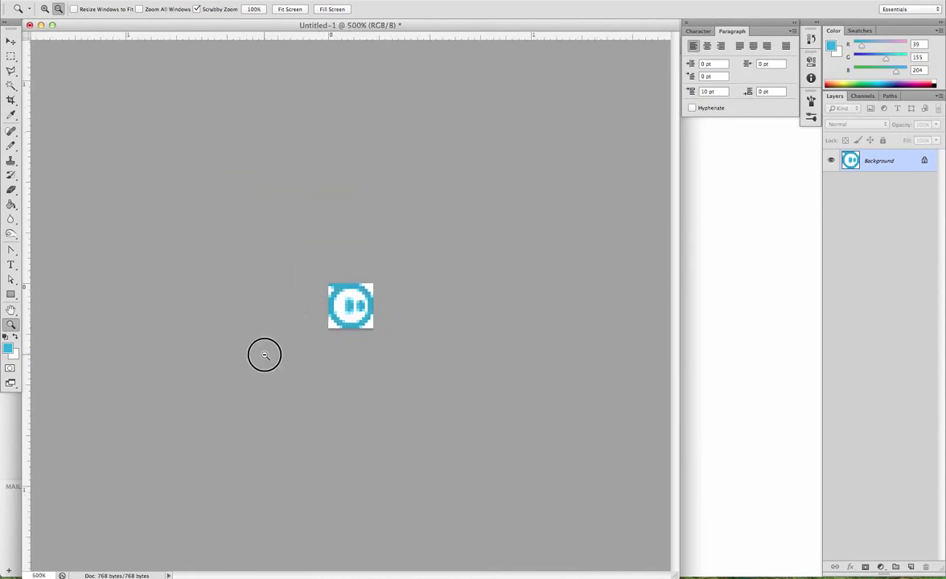
pyautogui.keyDown('alt'); pyautogui.click(264, 355); pyautogui.keyUp('alt')
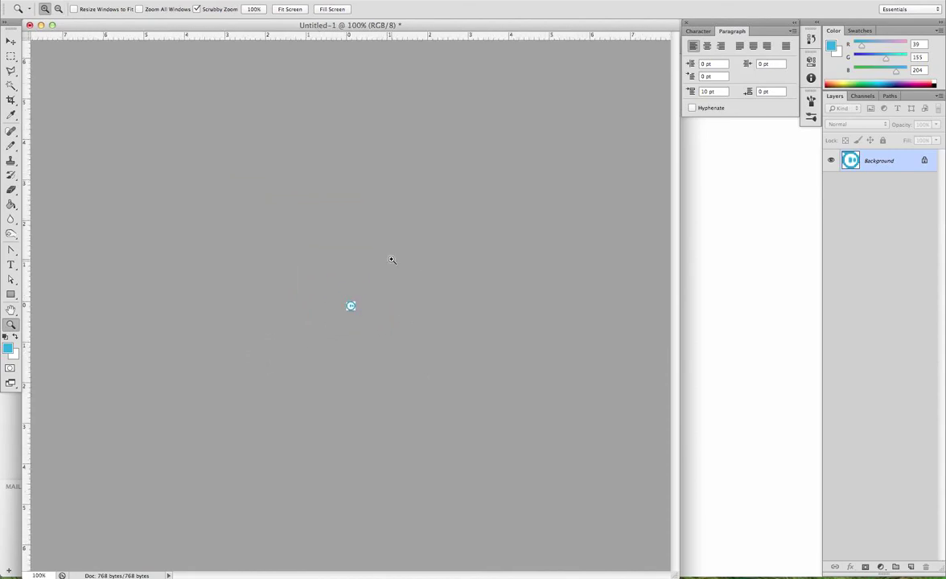